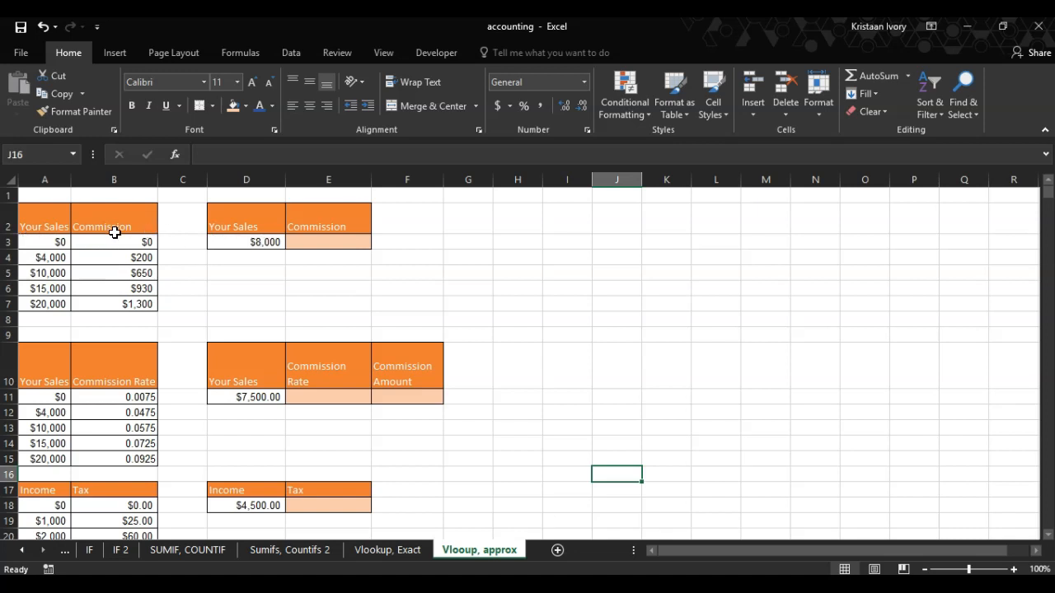
Enter =VLOOKUP(D3,A3:B7,2,1) in cell E3 to look up the commission by approximate match.
{"action": "left_click", "coordinate": [306, 245]}
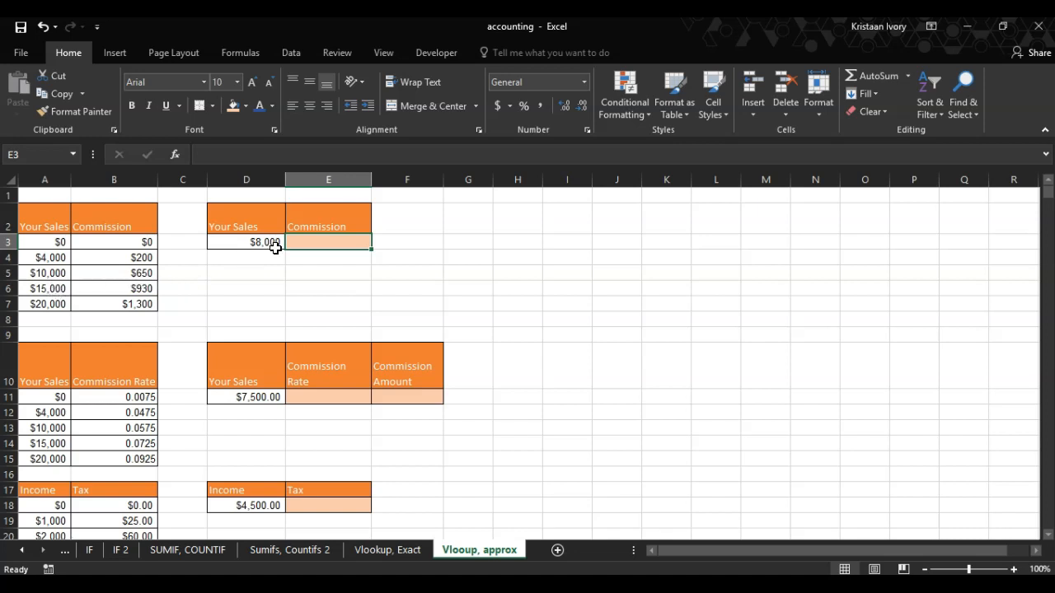
{"action": "type", "text": "="}
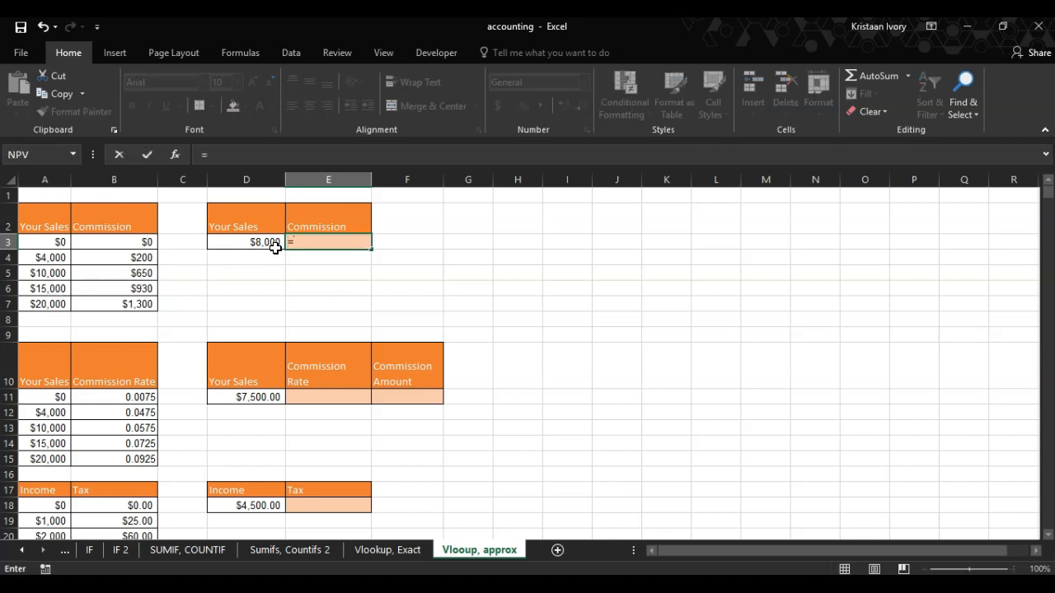
{"action": "type", "text": "vlookup"}
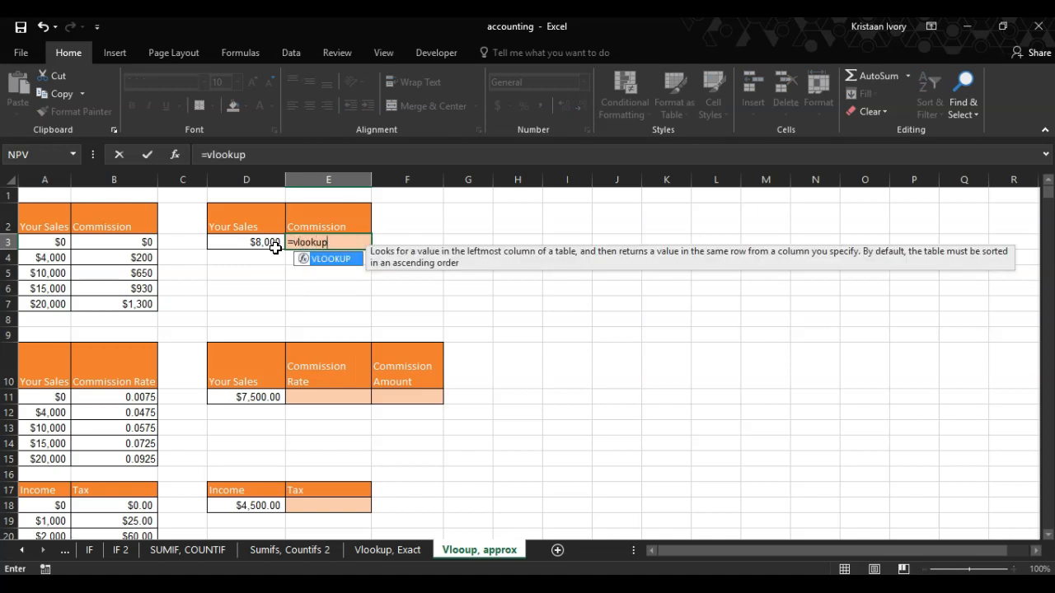
{"action": "key", "text": "Tab"}
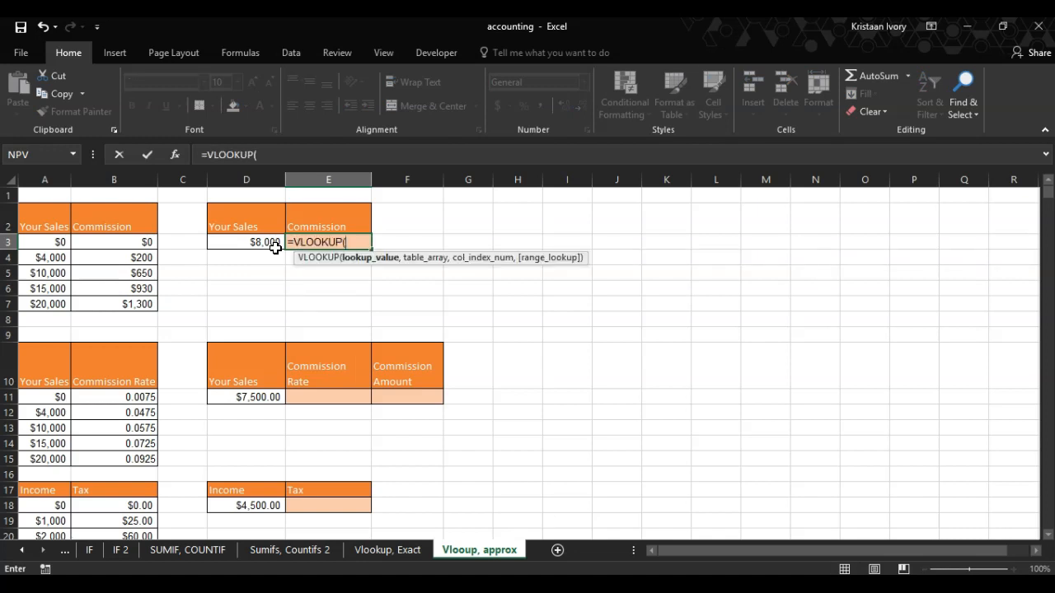
{"action": "left_click", "coordinate": [265, 241]}
{"action": "type", "text": ","}
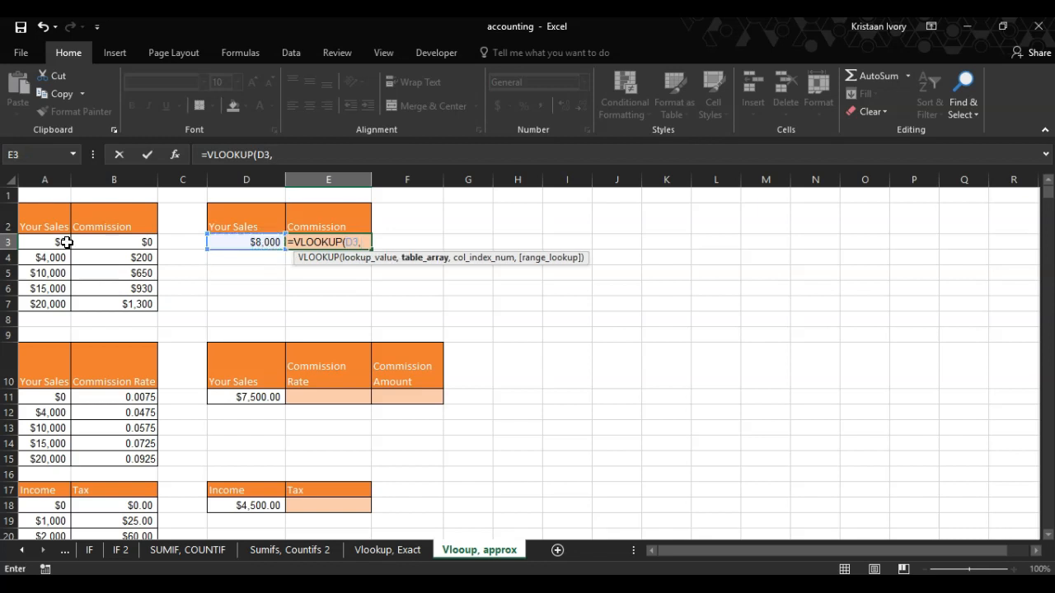
{"action": "left_click_drag", "start_coordinate": [61, 242], "coordinate": [123, 303]}
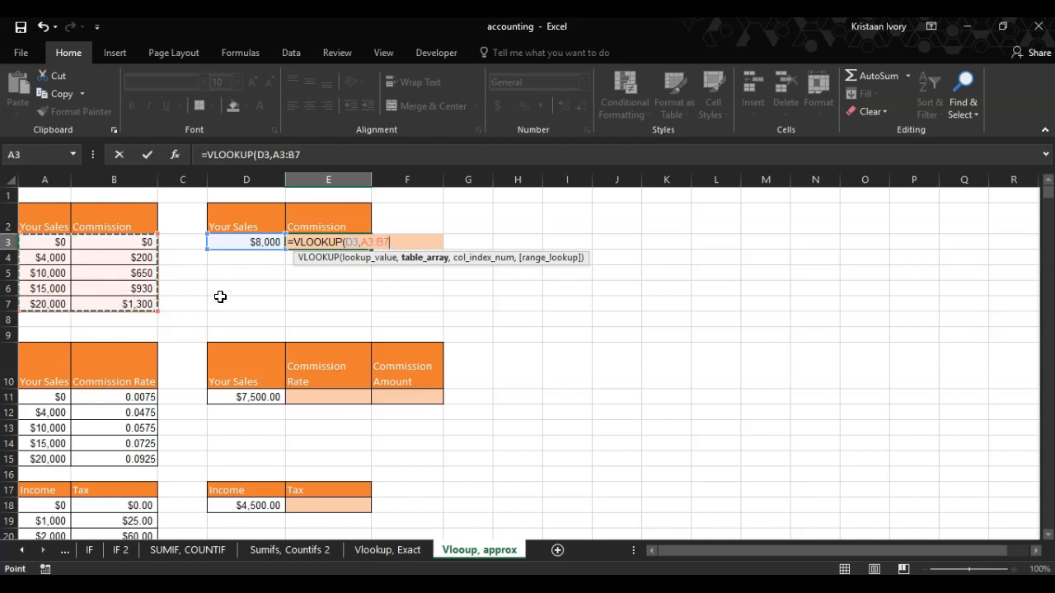
{"action": "type", "text": ","}
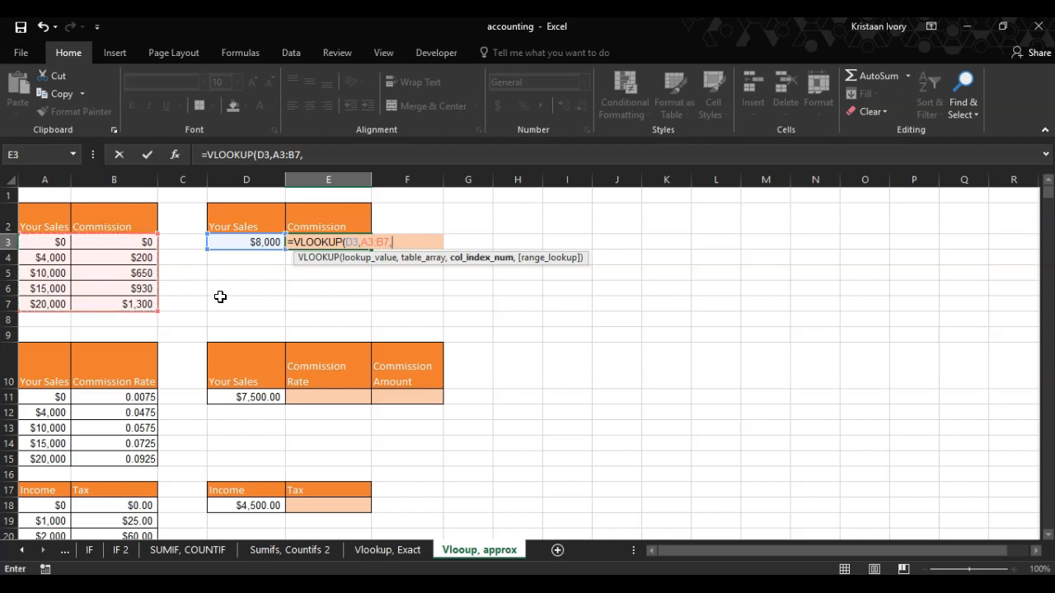
{"action": "type", "text": "2,"}
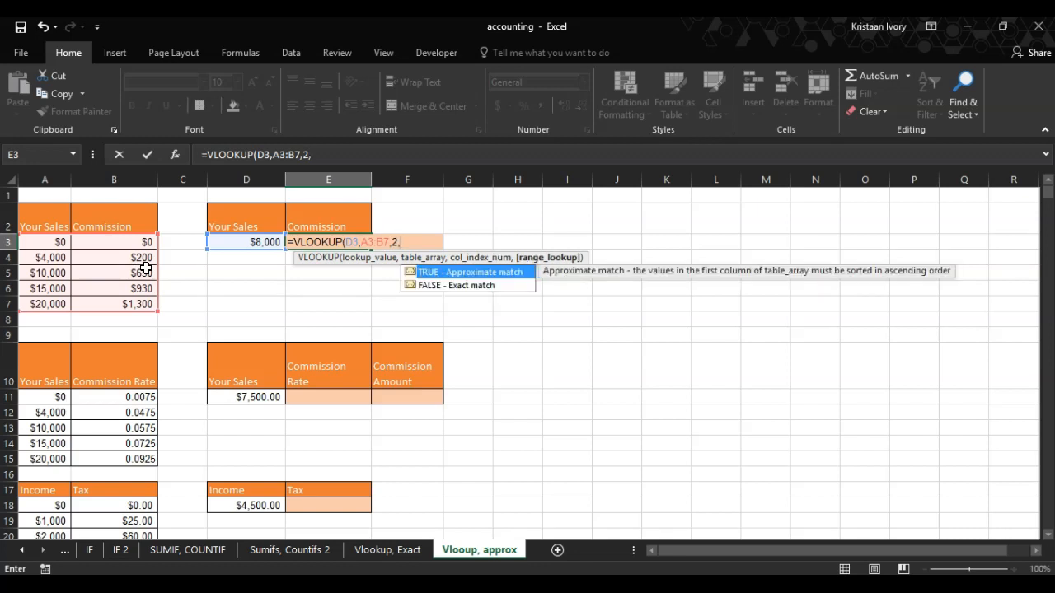
{"action": "type", "text": "1"}
{"action": "type", "text": ")"}
{"action": "key", "text": "Return"}
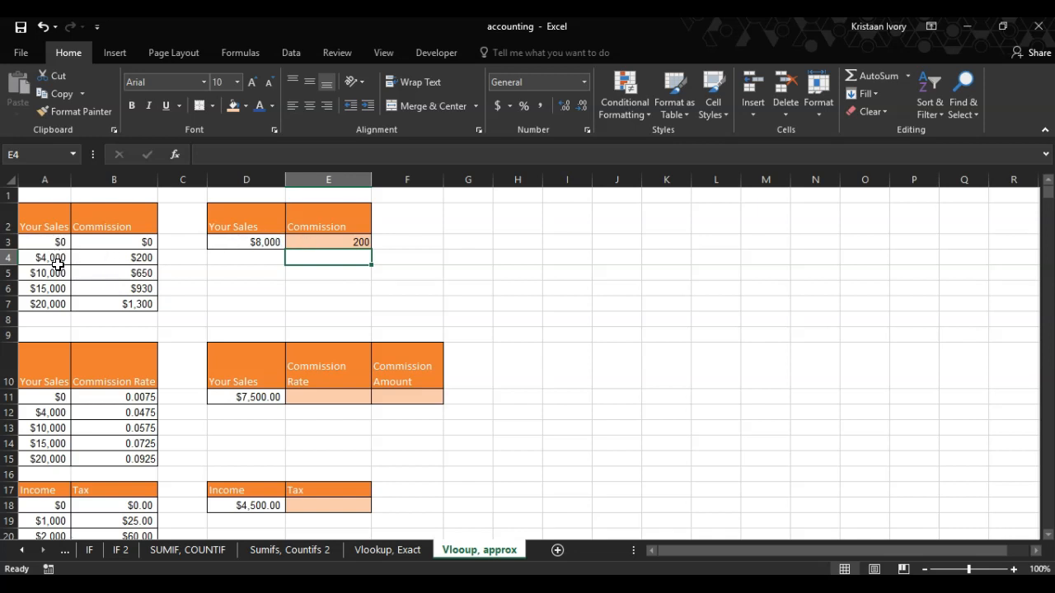
Change the sales amount in D3 to 10,000 to test the commission lookup.
{"action": "left_click", "coordinate": [271, 243]}
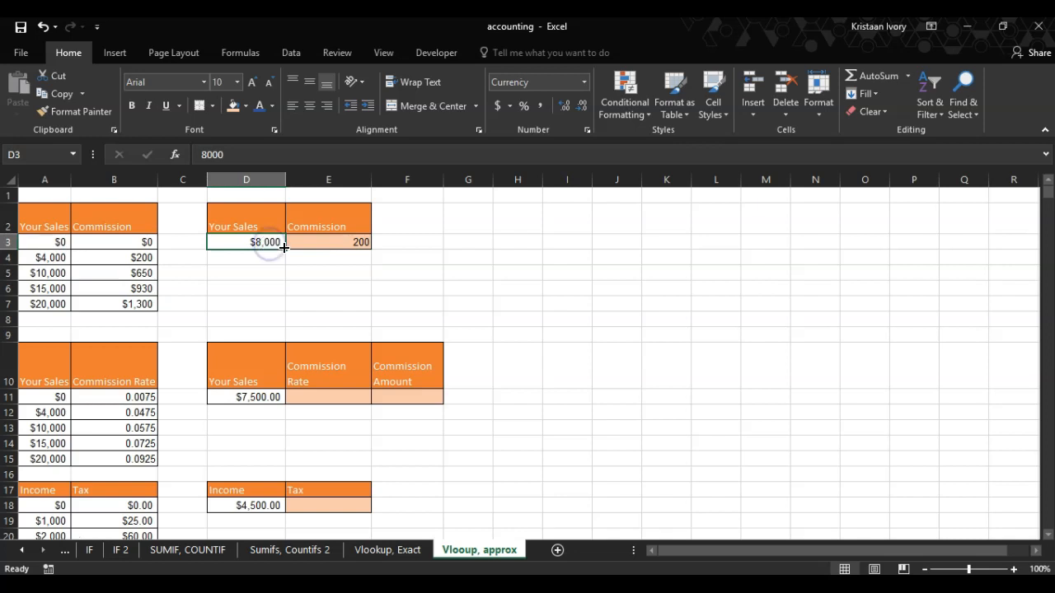
{"action": "type", "text": "10,000"}
{"action": "key", "text": "Return"}
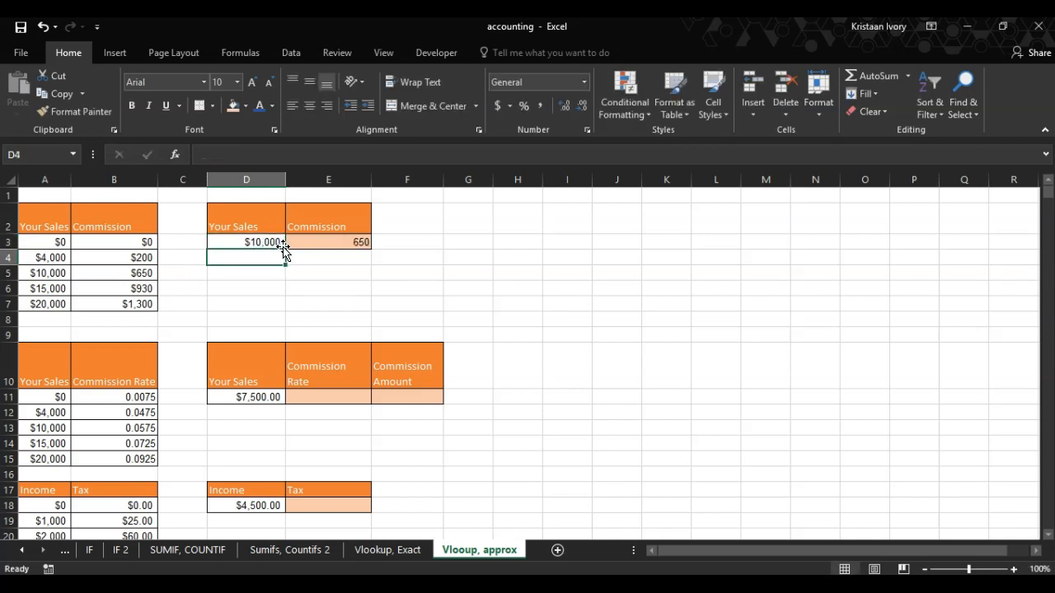
Format the commission result in E3 as Currency.
{"action": "left_click", "coordinate": [347, 243]}
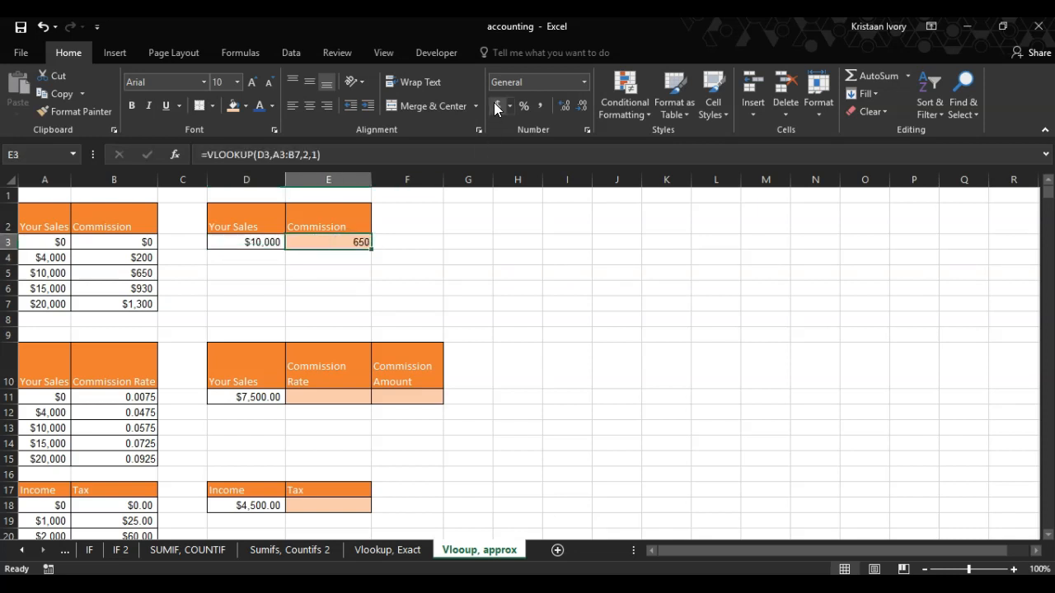
{"action": "left_click", "coordinate": [584, 81]}
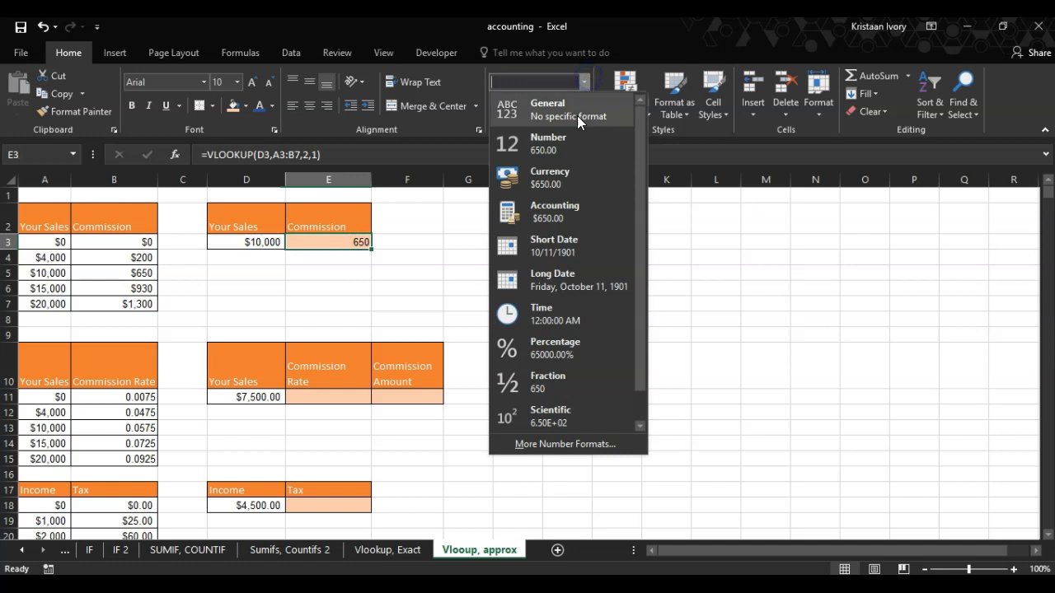
{"action": "left_click", "coordinate": [568, 173]}
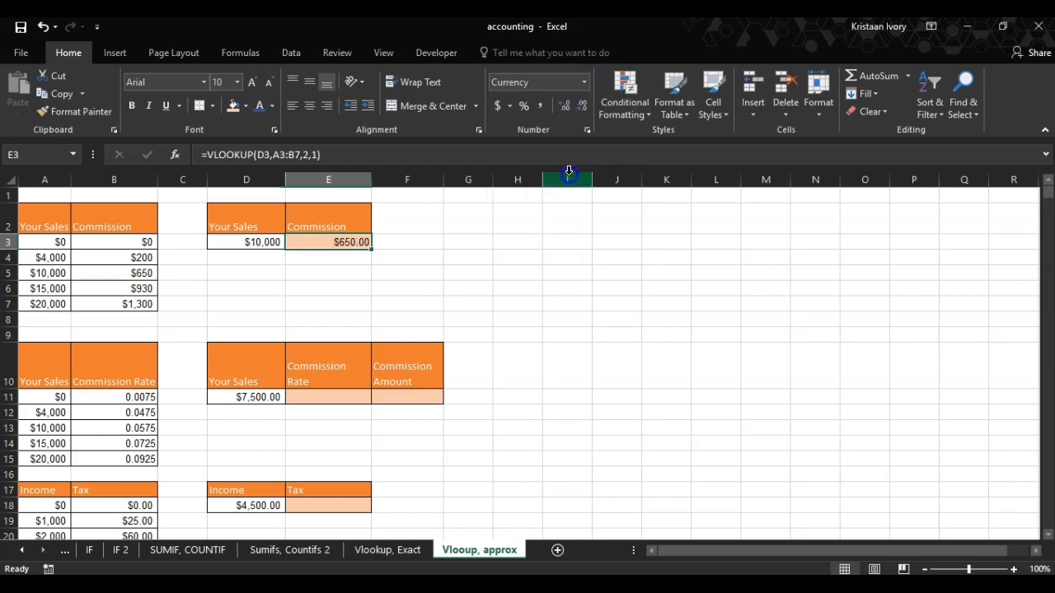
{"action": "left_click", "coordinate": [391, 269]}
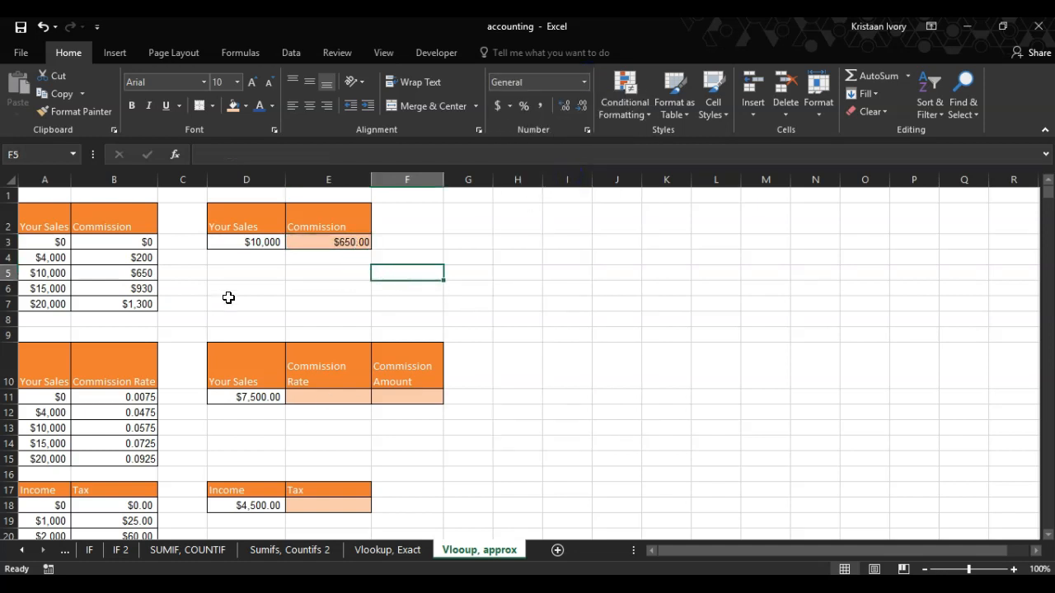
Test the commission lookup with a sales amount of 11000 in D3.
{"action": "left_click", "coordinate": [261, 242]}
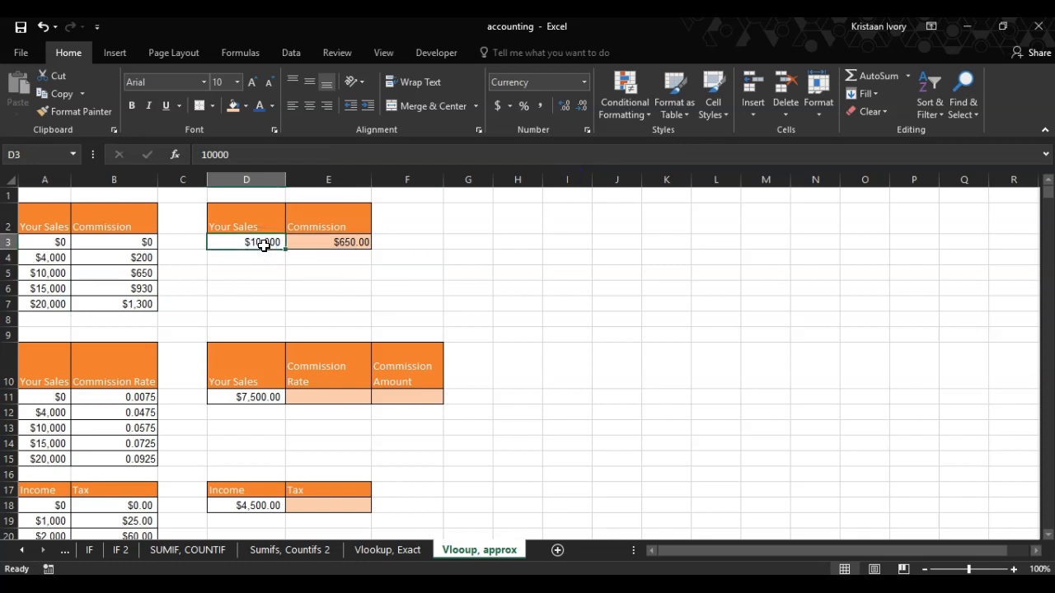
{"action": "type", "text": "11000"}
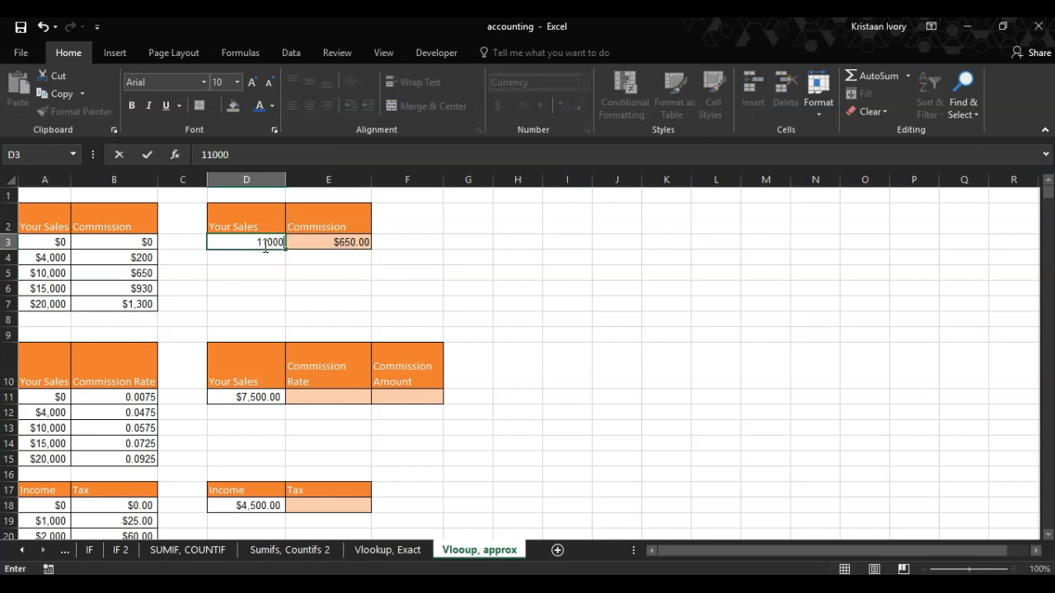
{"action": "key", "text": "Return"}
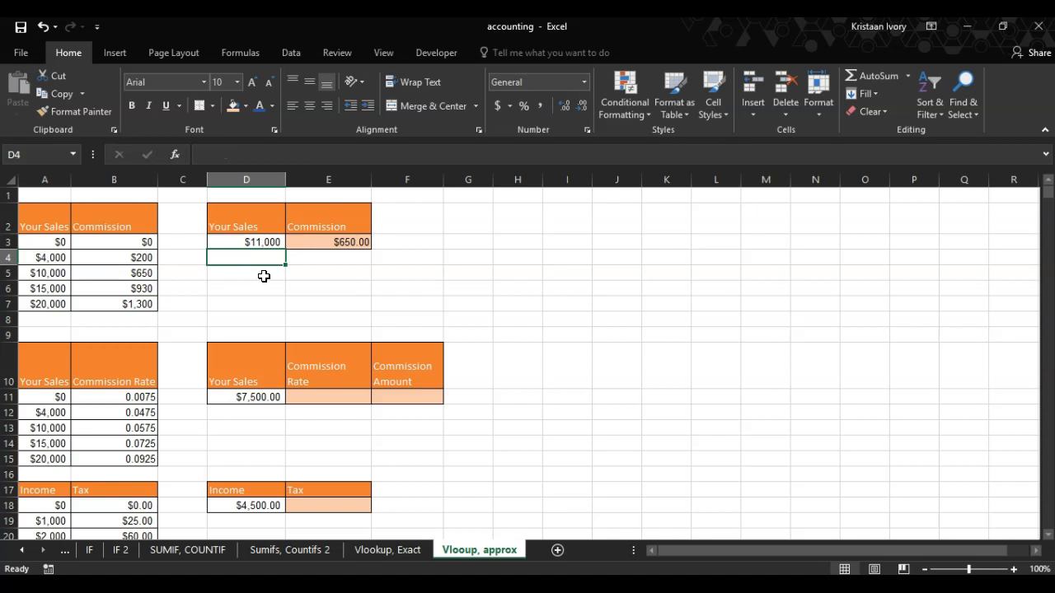
Set the sales amount in D3 to 16000.
{"action": "left_click", "coordinate": [257, 243]}
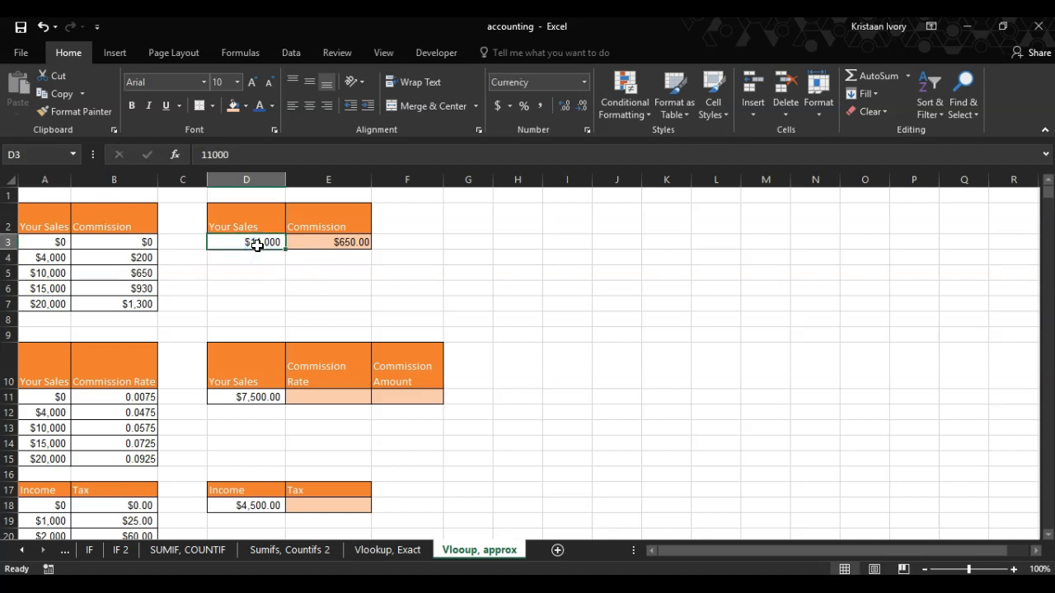
{"action": "type", "text": "`600"}
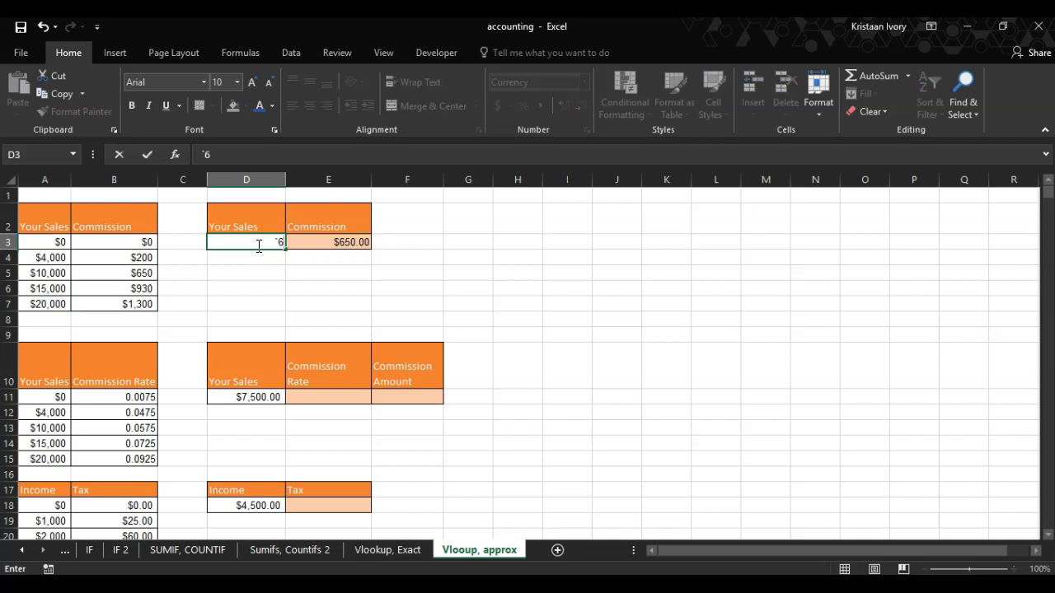
{"action": "key", "text": "BackSpace"}
{"action": "key", "text": "BackSpace"}
{"action": "key", "text": "BackSpace"}
{"action": "type", "text": "16000"}
{"action": "key", "text": "Return"}
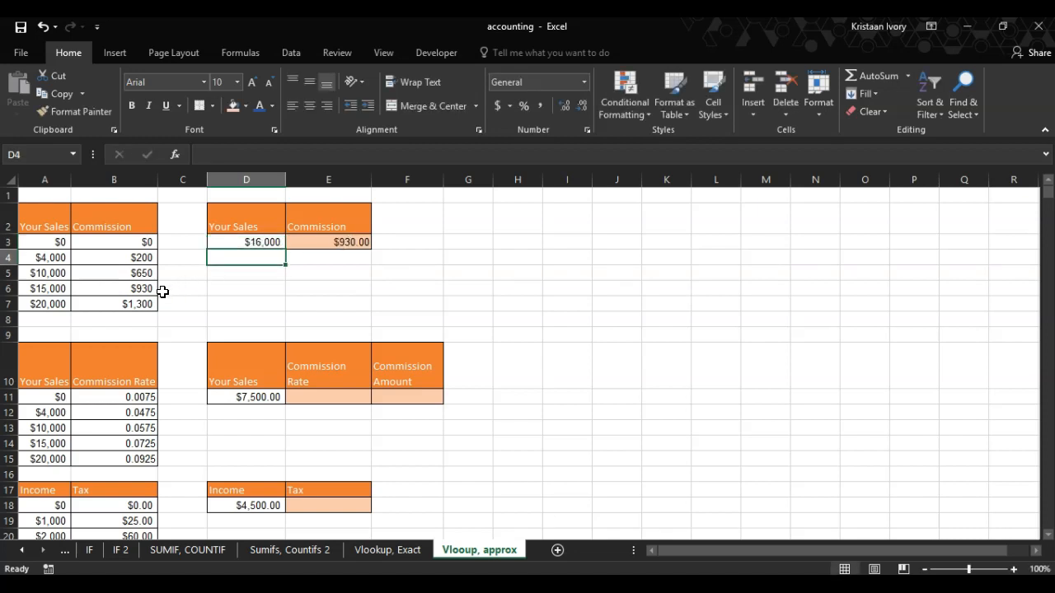
{"action": "left_click", "coordinate": [518, 273]}
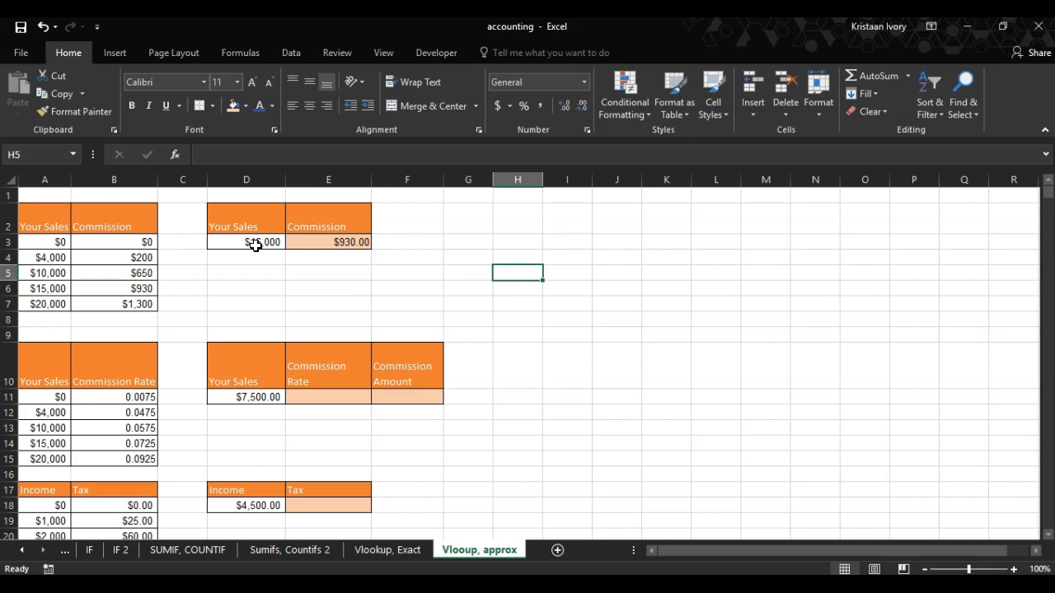
Enter =VLOOKUP(D11,A11:B15,2,1) in cell E11 to look up the commission rate by approximate match.
{"action": "left_click", "coordinate": [321, 398]}
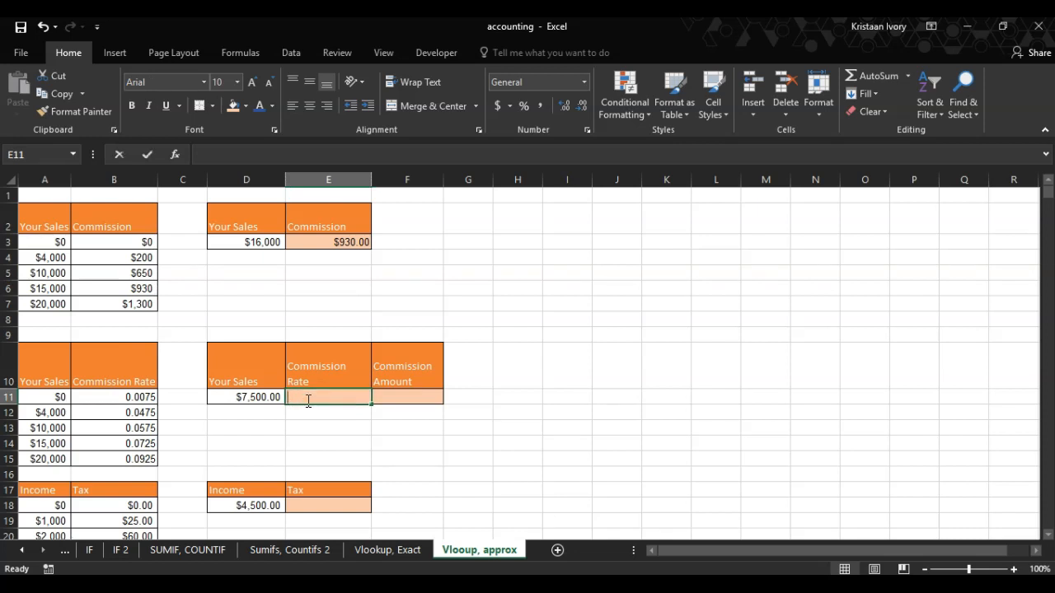
{"action": "type", "text": "=vl"}
{"action": "key", "text": "Tab"}
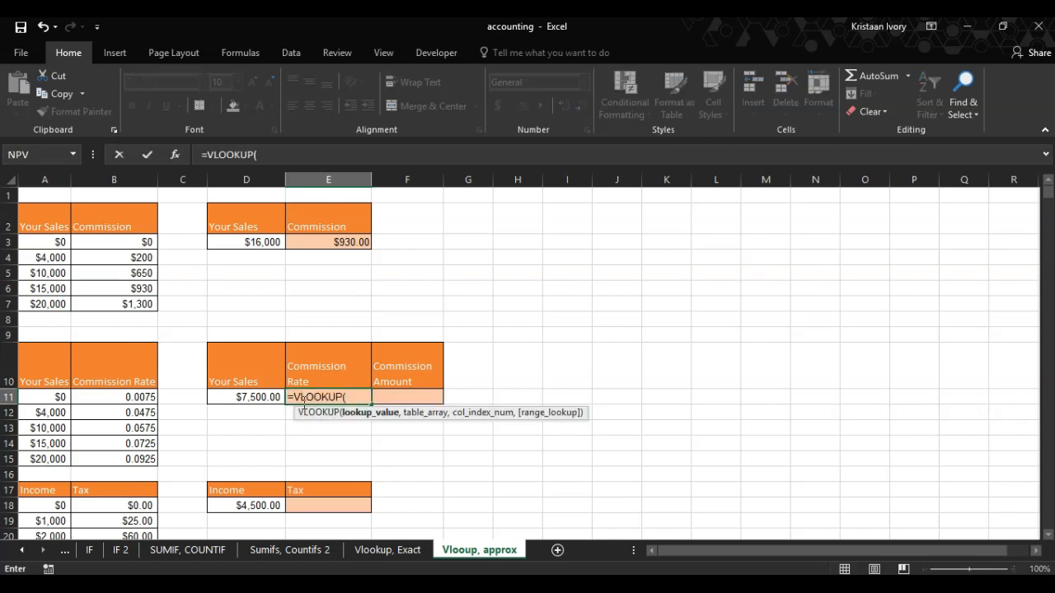
{"action": "left_click", "coordinate": [259, 402]}
{"action": "type", "text": ","}
{"action": "left_click_drag", "start_coordinate": [55, 396], "coordinate": [122, 448]}
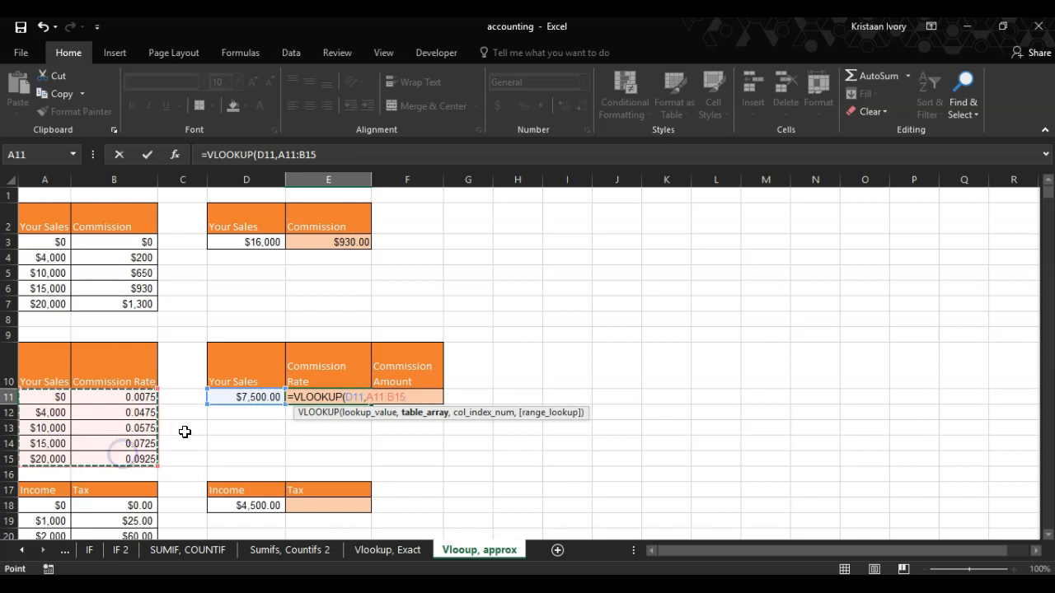
{"action": "type", "text": ","}
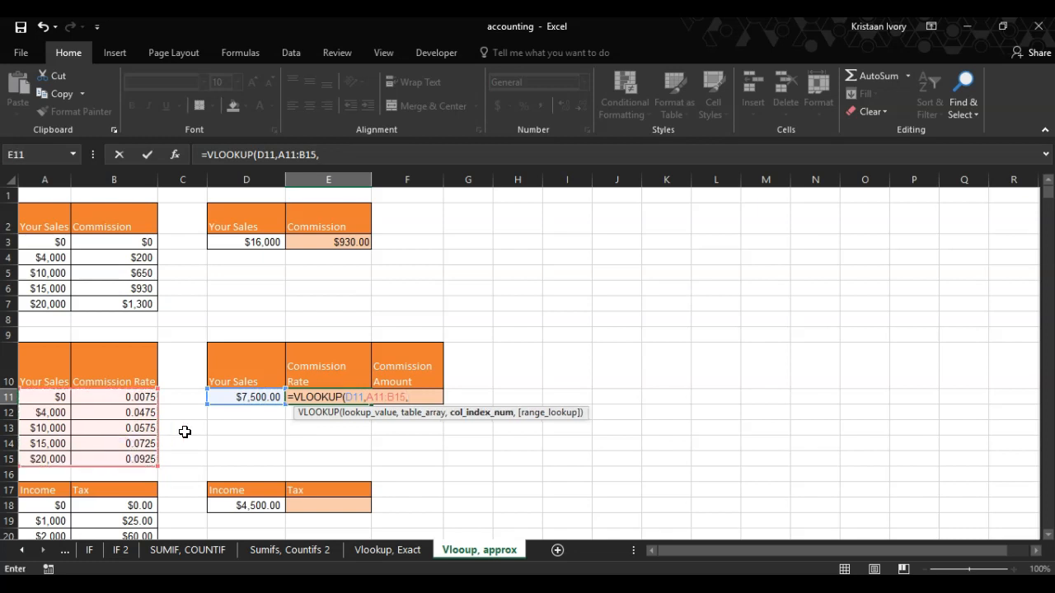
{"action": "type", "text": "2,"}
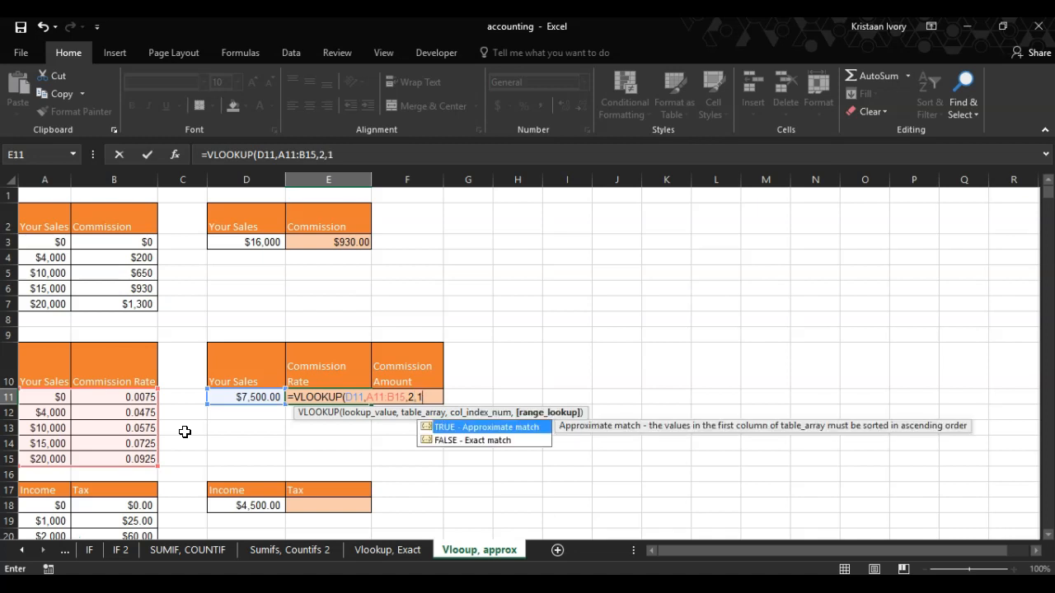
{"action": "type", "text": "1)"}
{"action": "key", "text": "Return"}
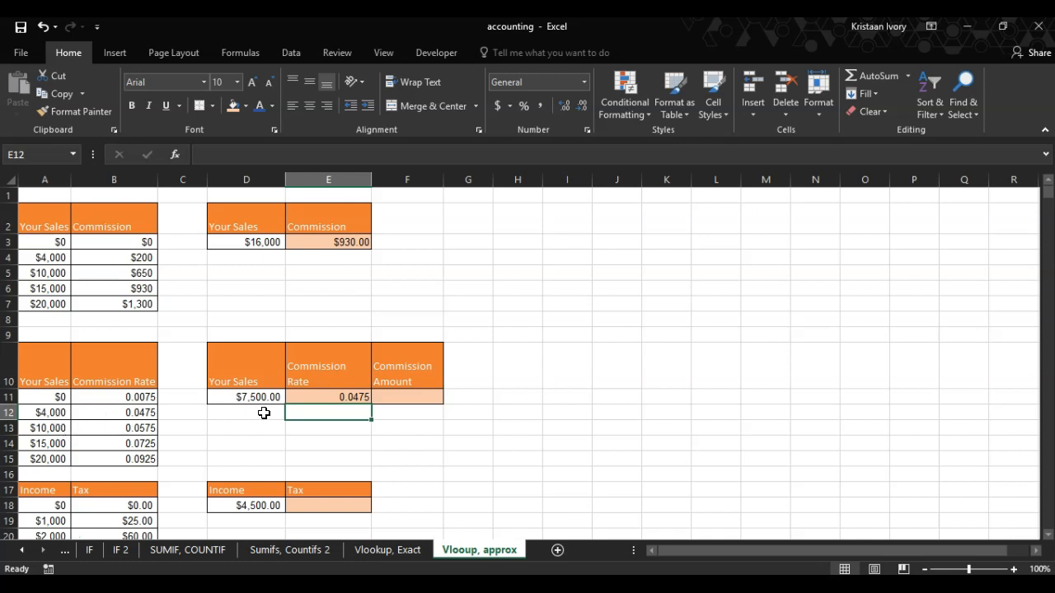
Format the commission rate in E11 as a percentage with two decimal places.
{"action": "left_click", "coordinate": [386, 396]}
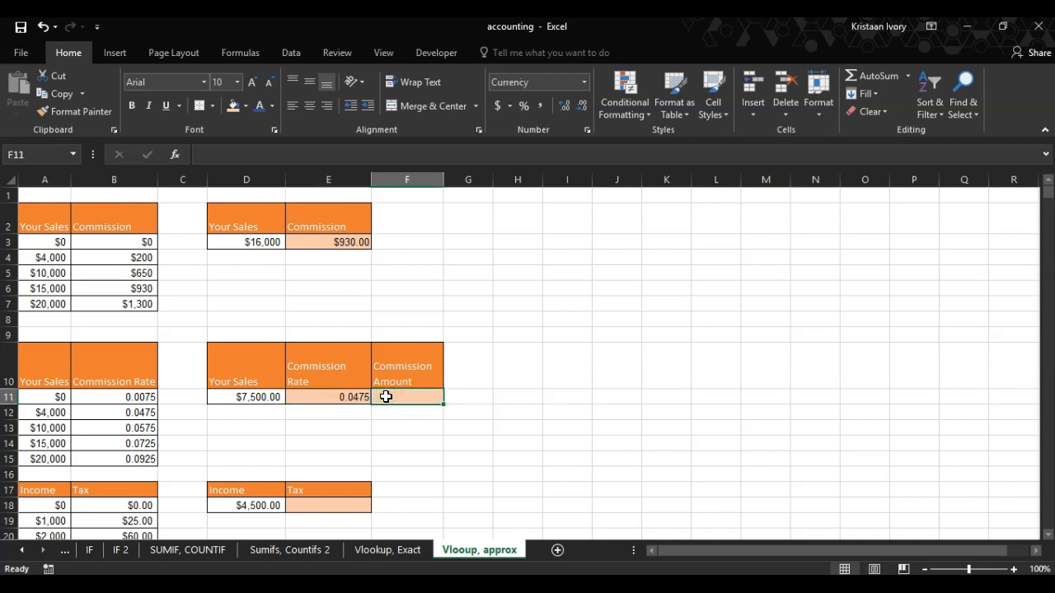
{"action": "left_click", "coordinate": [349, 397]}
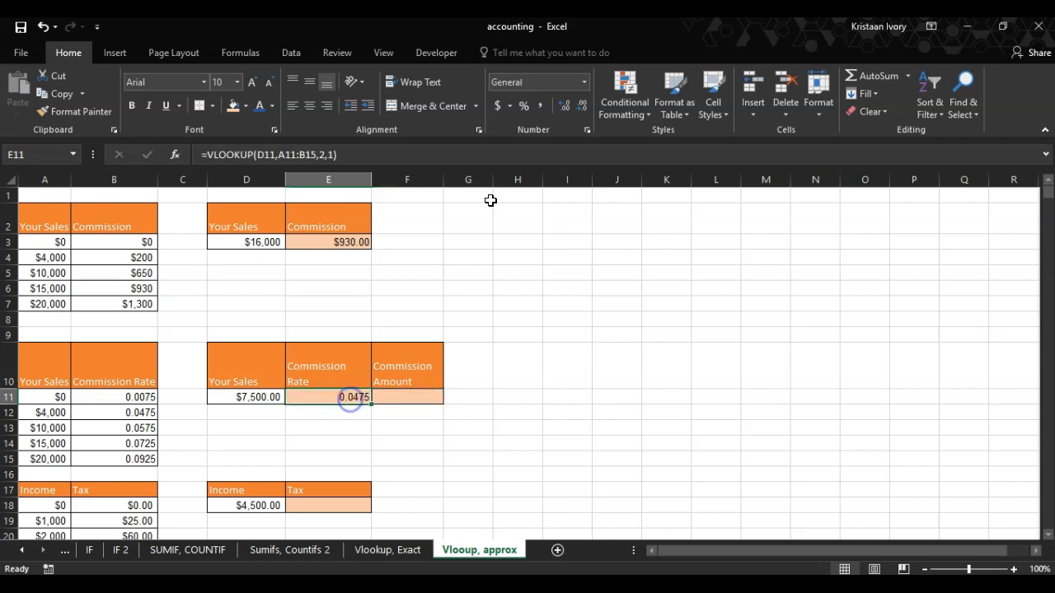
{"action": "left_click", "coordinate": [524, 104]}
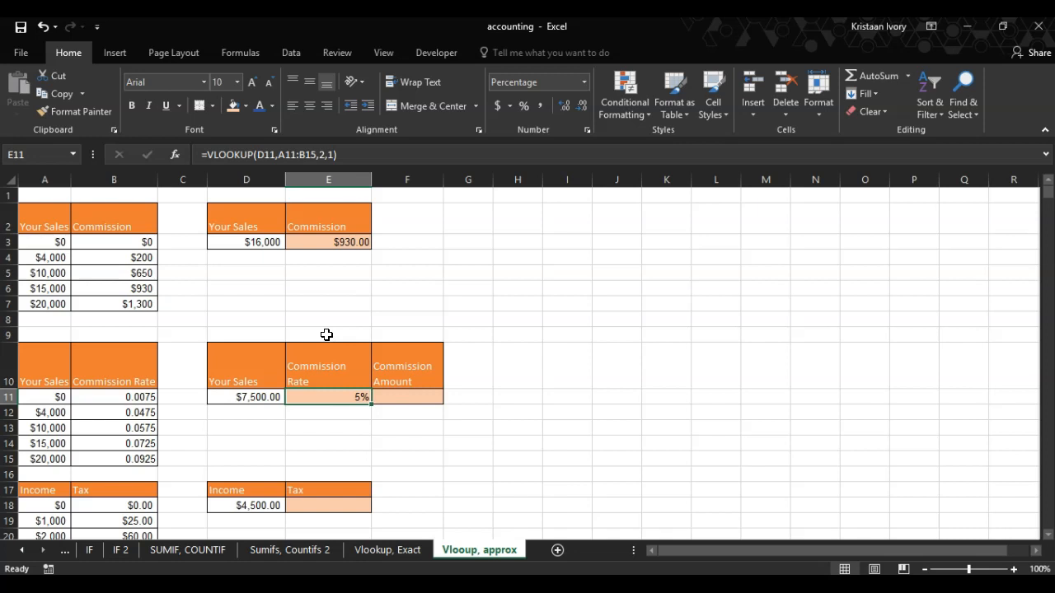
{"action": "left_click", "coordinate": [564, 106]}
{"action": "left_click", "coordinate": [564, 106]}
Calculate the commission amount in F11 with the formula =D11*E11.
{"action": "left_click", "coordinate": [404, 403]}
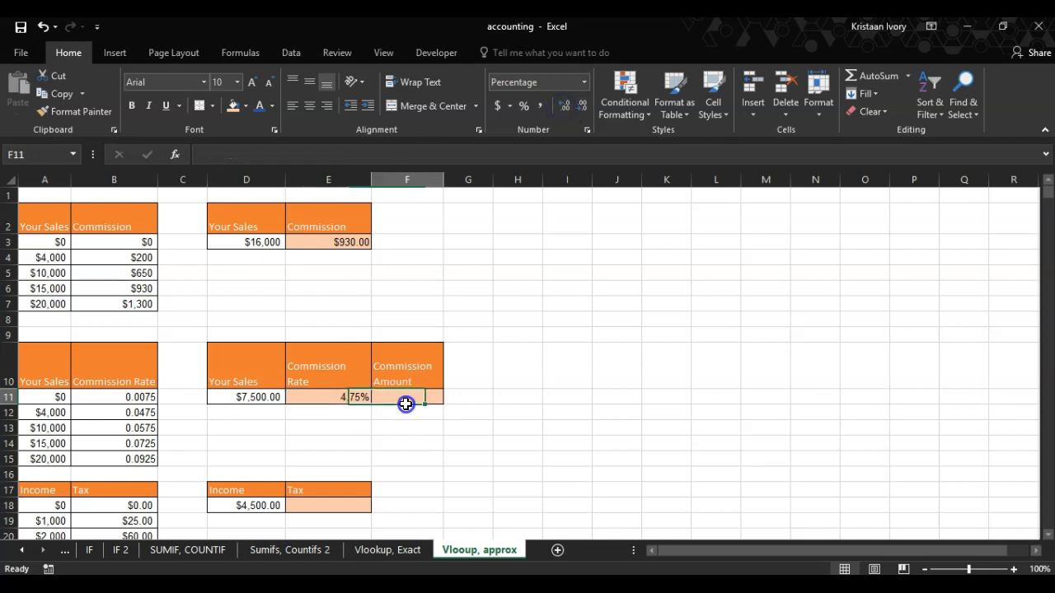
{"action": "type", "text": "="}
{"action": "left_click", "coordinate": [247, 397]}
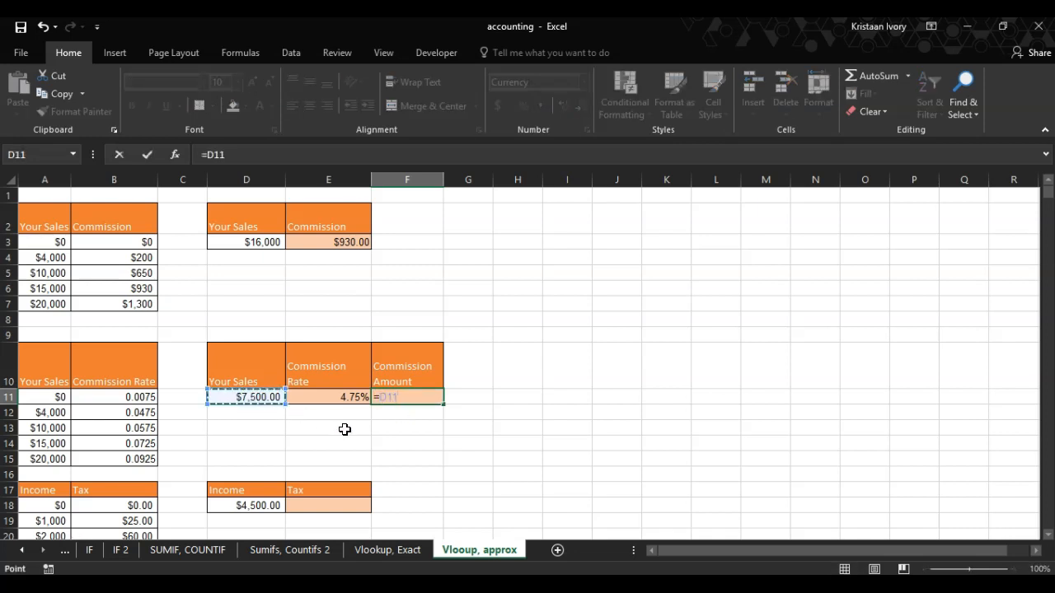
{"action": "type", "text": "*"}
{"action": "left_click", "coordinate": [335, 399]}
{"action": "key", "text": "Return"}
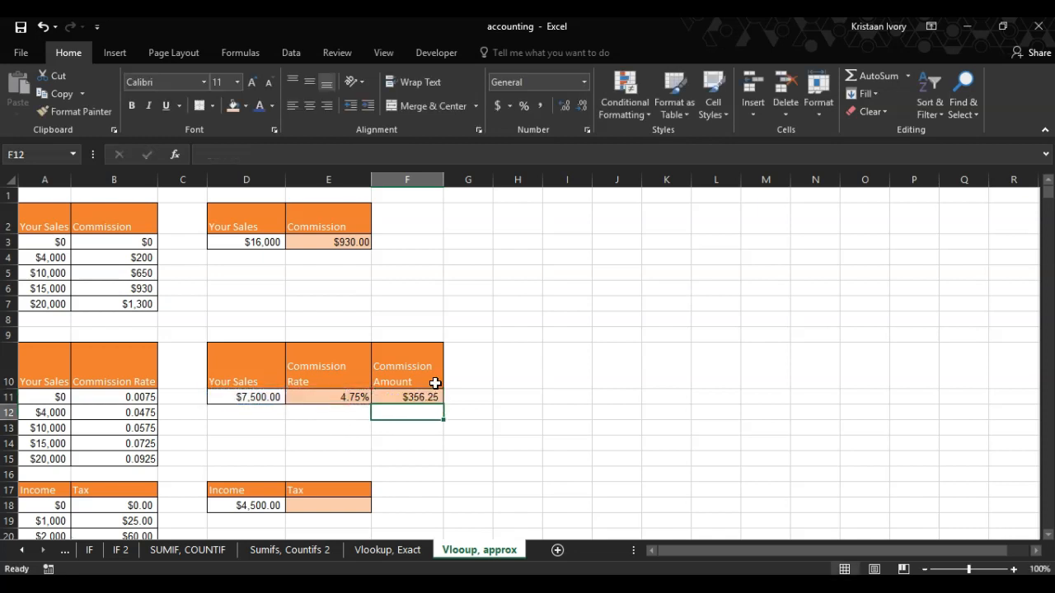
Set the sales amount in D11 to 12000.
{"action": "left_click", "coordinate": [239, 397]}
{"action": "type", "text": "1"}
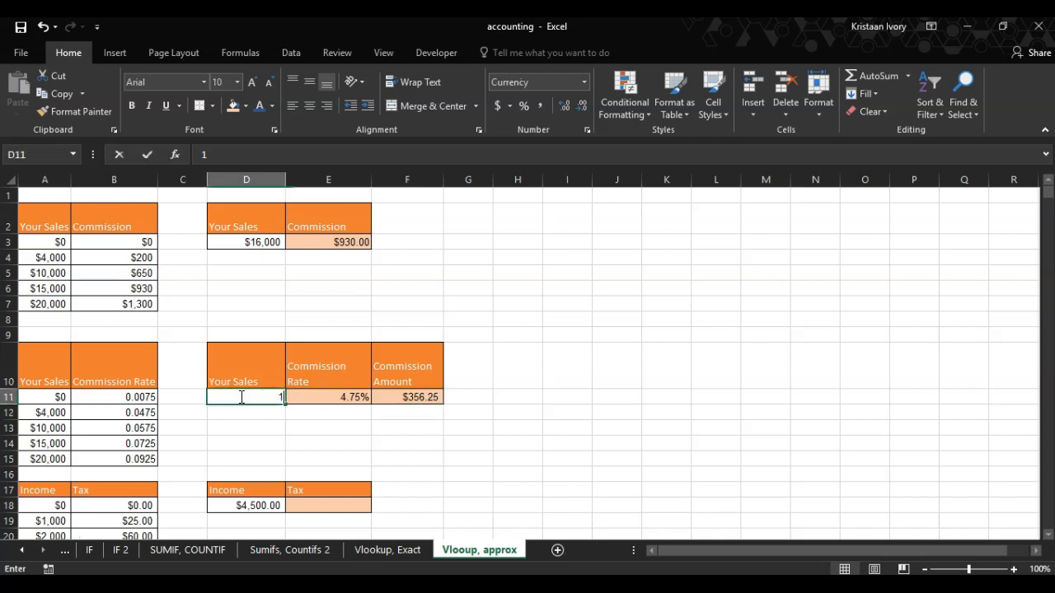
{"action": "type", "text": "2000"}
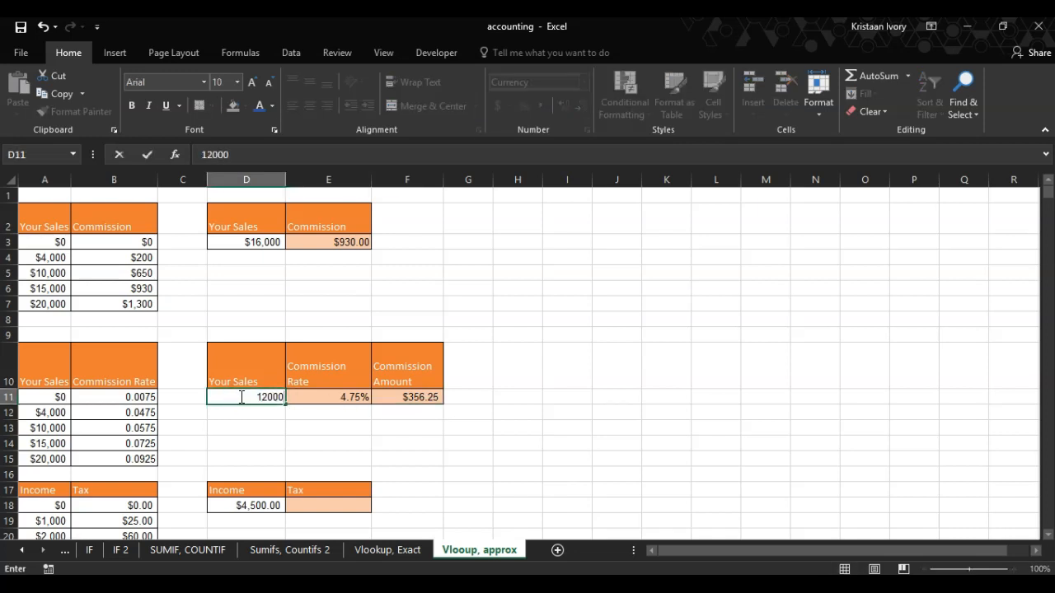
{"action": "key", "text": "Return"}
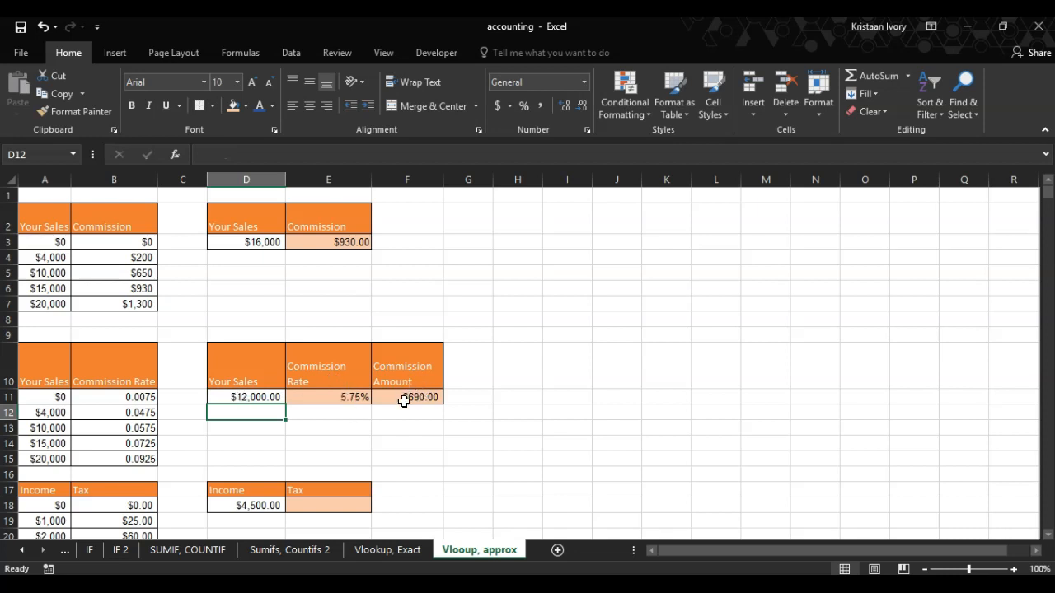
Enter =VLOOKUP(D18,A18:B22,2,1) in cell E18 to look up the tax for the income by approximate match.
{"action": "left_click", "coordinate": [1046, 535]}
{"action": "left_click", "coordinate": [1047, 535]}
{"action": "left_click", "coordinate": [1047, 534]}
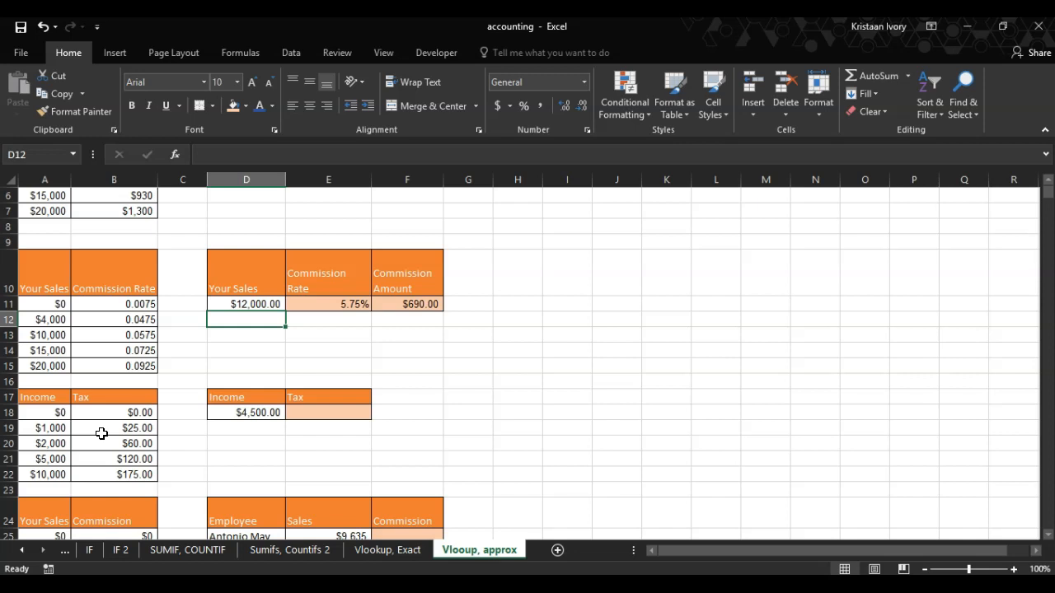
{"action": "left_click", "coordinate": [312, 411]}
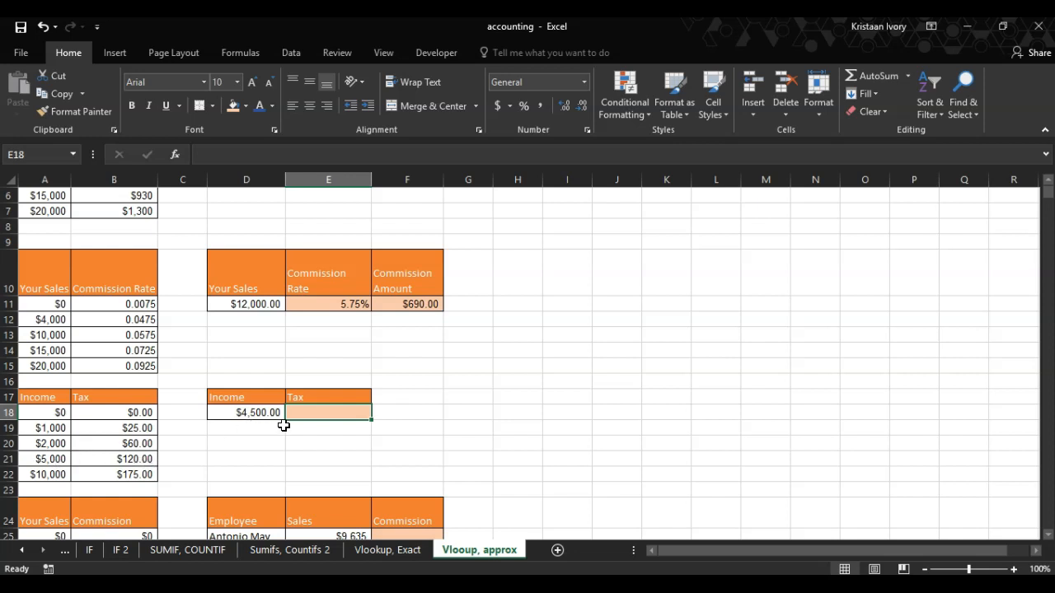
{"action": "type", "text": "=v"}
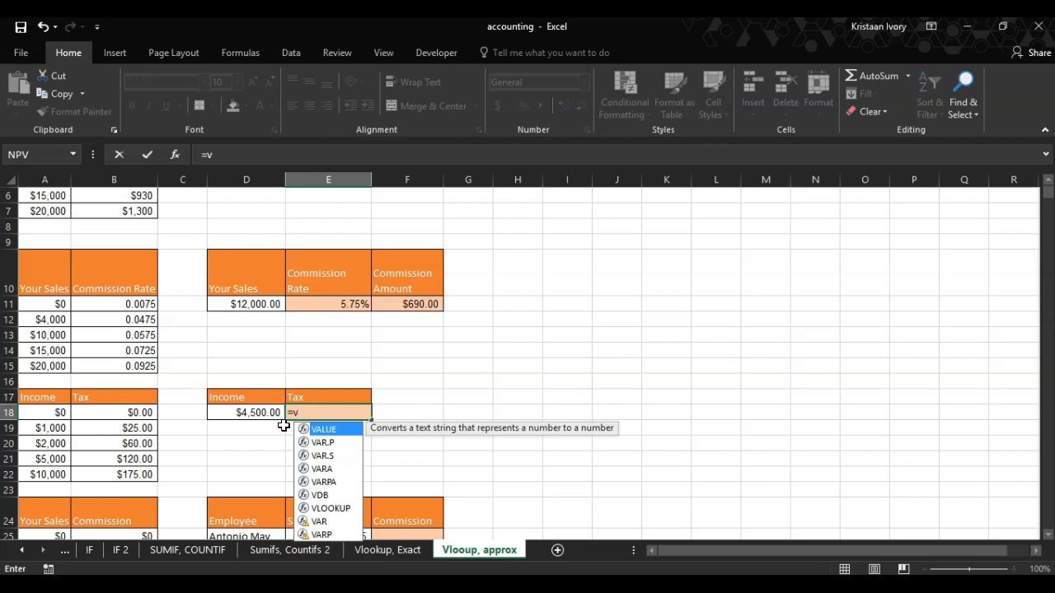
{"action": "type", "text": "lo"}
{"action": "key", "text": "Tab"}
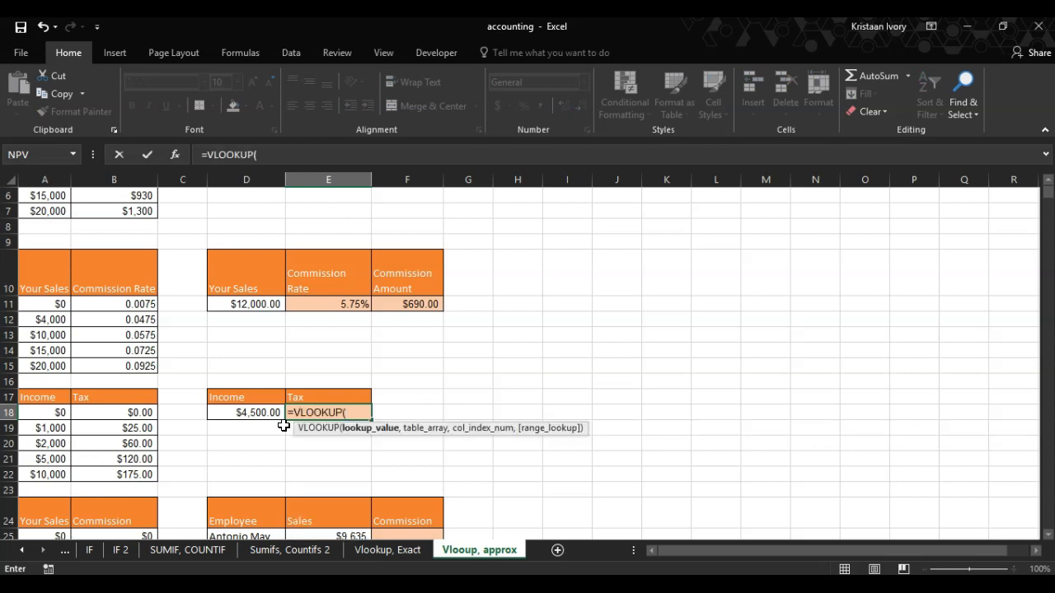
{"action": "left_click", "coordinate": [267, 414]}
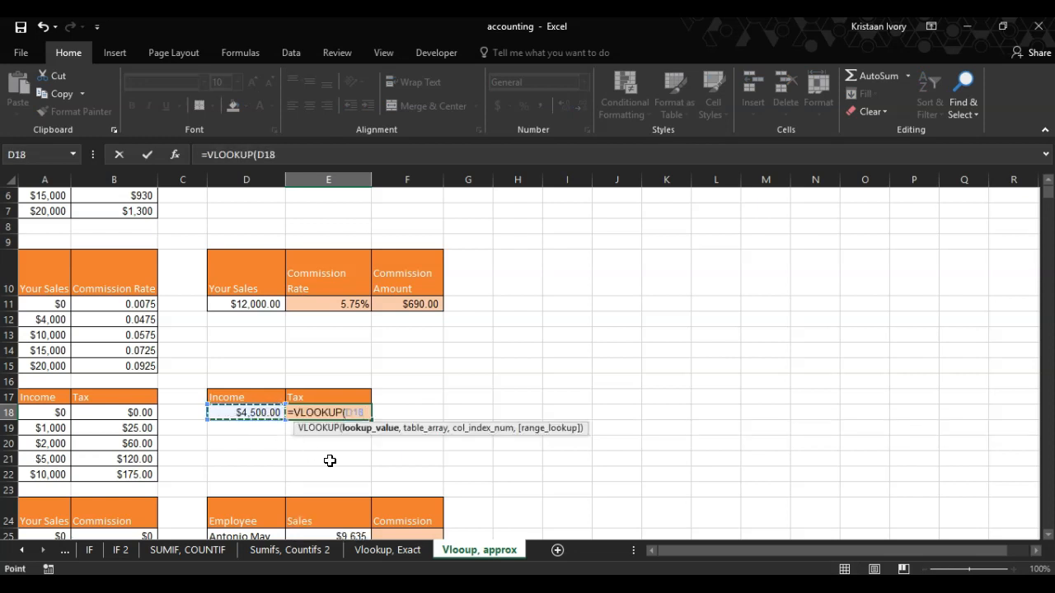
{"action": "type", "text": ","}
{"action": "left_click_drag", "start_coordinate": [58, 412], "coordinate": [152, 469]}
{"action": "type", "text": ","}
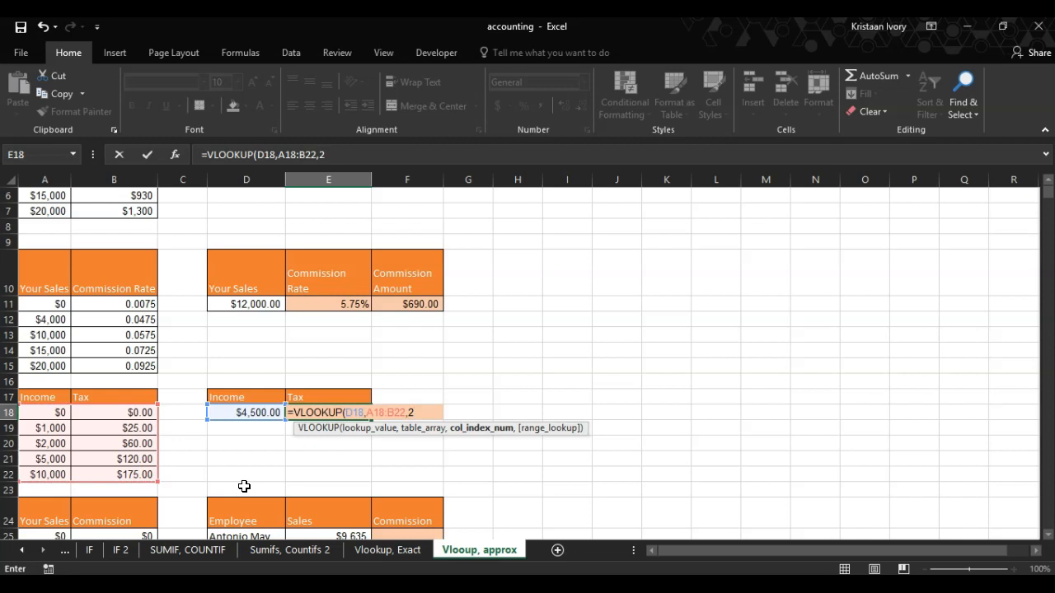
{"action": "type", "text": "2,"}
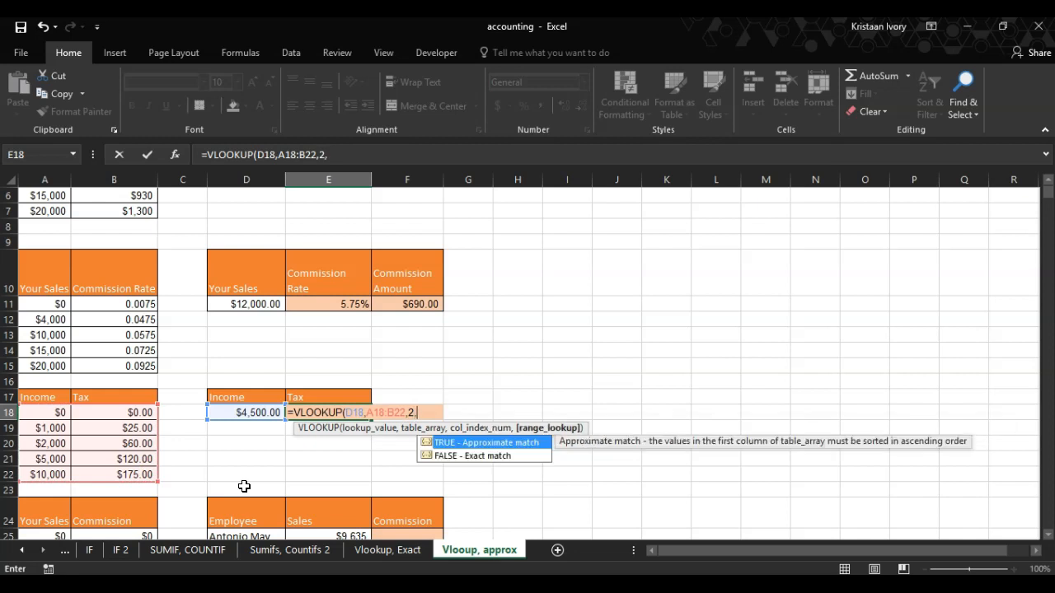
{"action": "type", "text": "1)"}
{"action": "key", "text": "Return"}
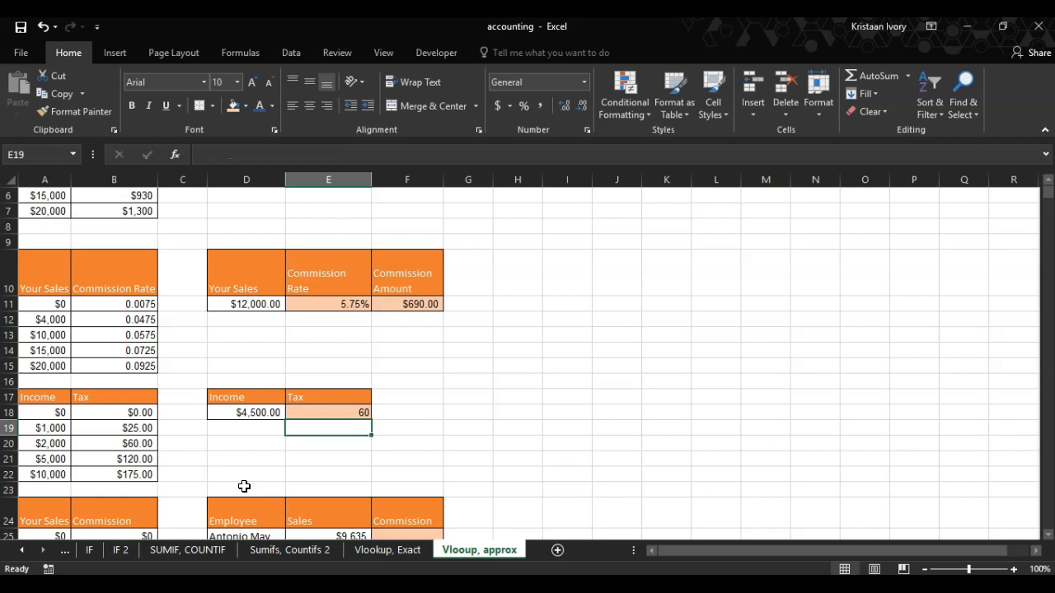
Set the income in D18 to 5000.
{"action": "left_click", "coordinate": [232, 412]}
{"action": "type", "text": "5,00"}
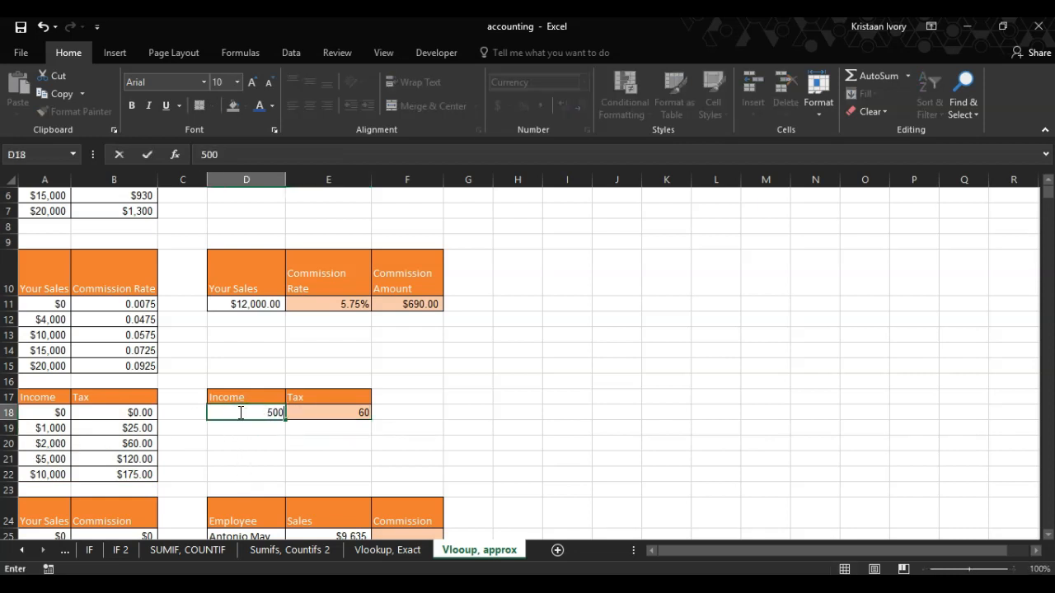
{"action": "type", "text": "0"}
{"action": "key", "text": "Return"}
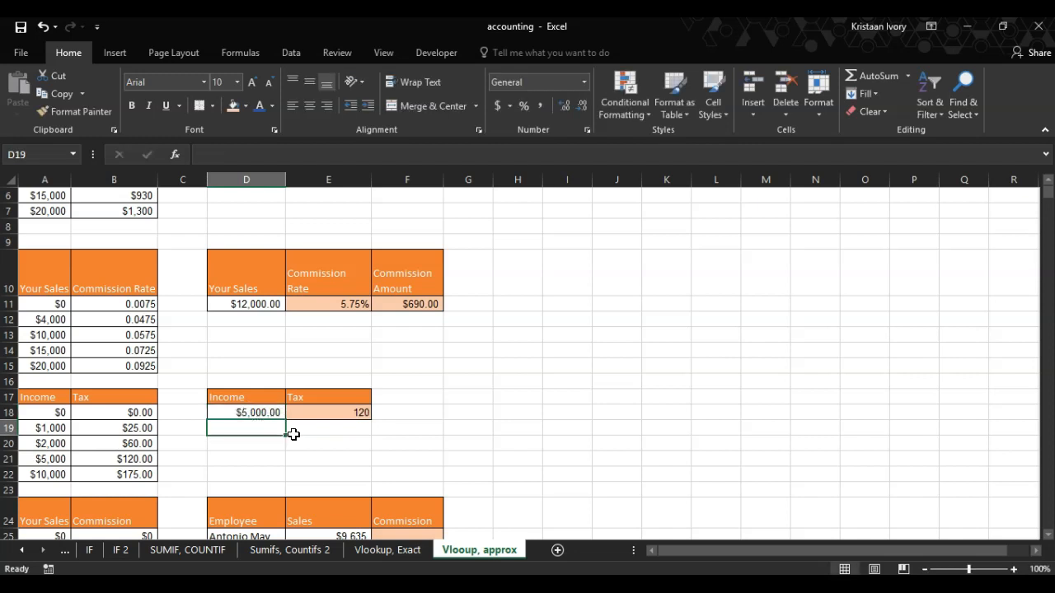
Format the tax result in E18 as currency.
{"action": "left_click", "coordinate": [345, 412]}
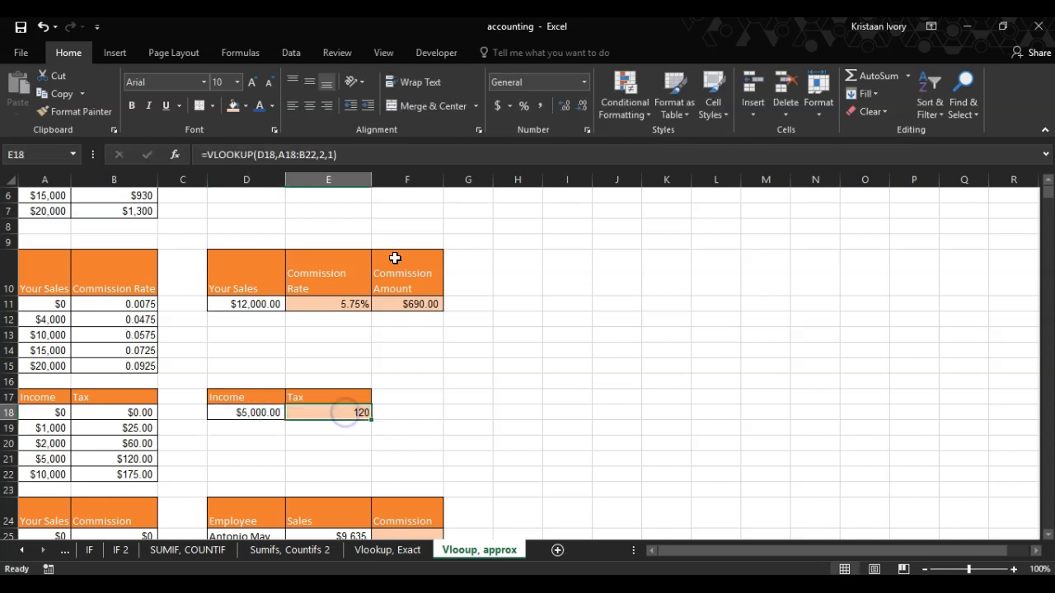
{"action": "left_click", "coordinate": [583, 83]}
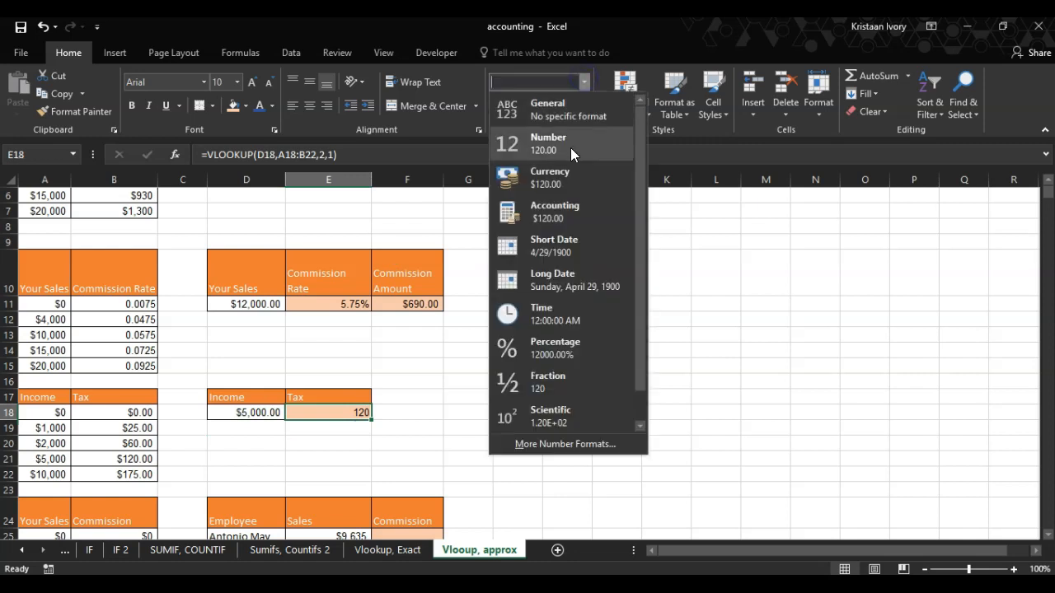
{"action": "left_click", "coordinate": [567, 179]}
{"action": "left_click", "coordinate": [434, 428]}
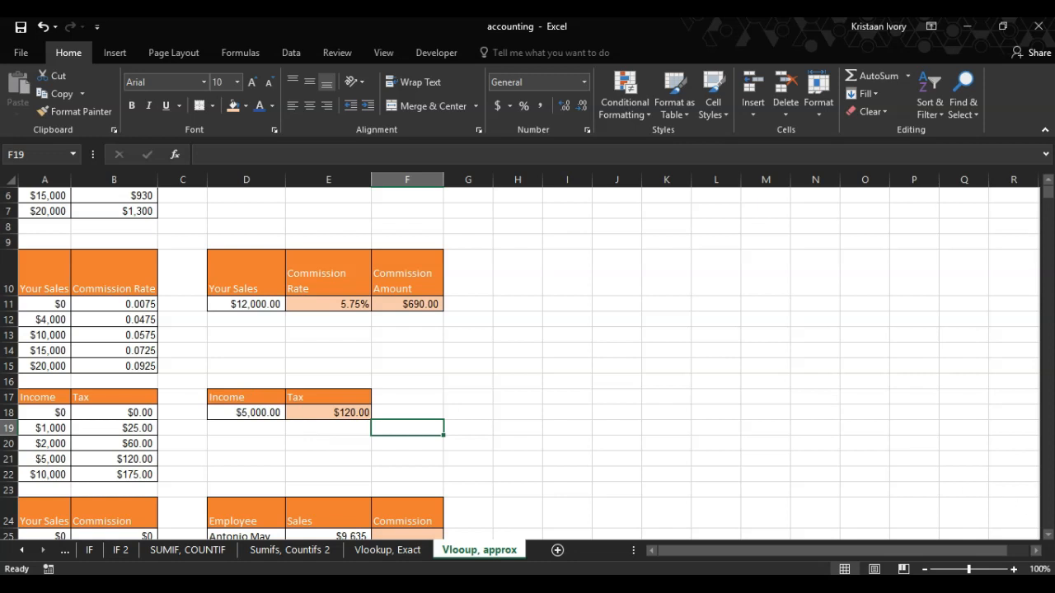
Enter =VLOOKUP(D25,$A$25:$B$29,2,1) in F25, the first cell of the employee commission column, with an absolute table range.
{"action": "left_click", "coordinate": [1047, 534]}
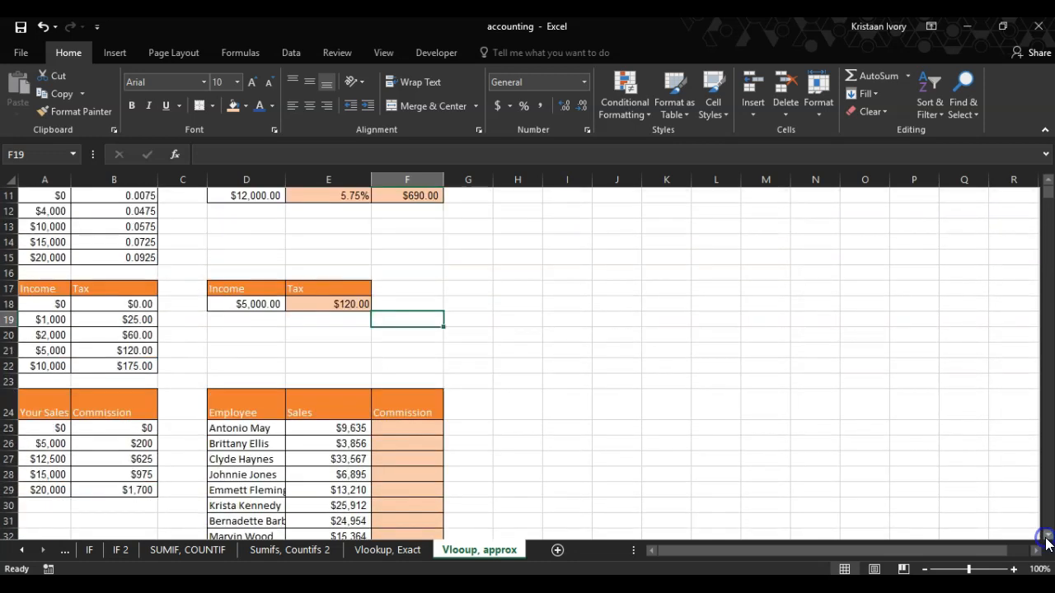
{"action": "left_click", "coordinate": [397, 399]}
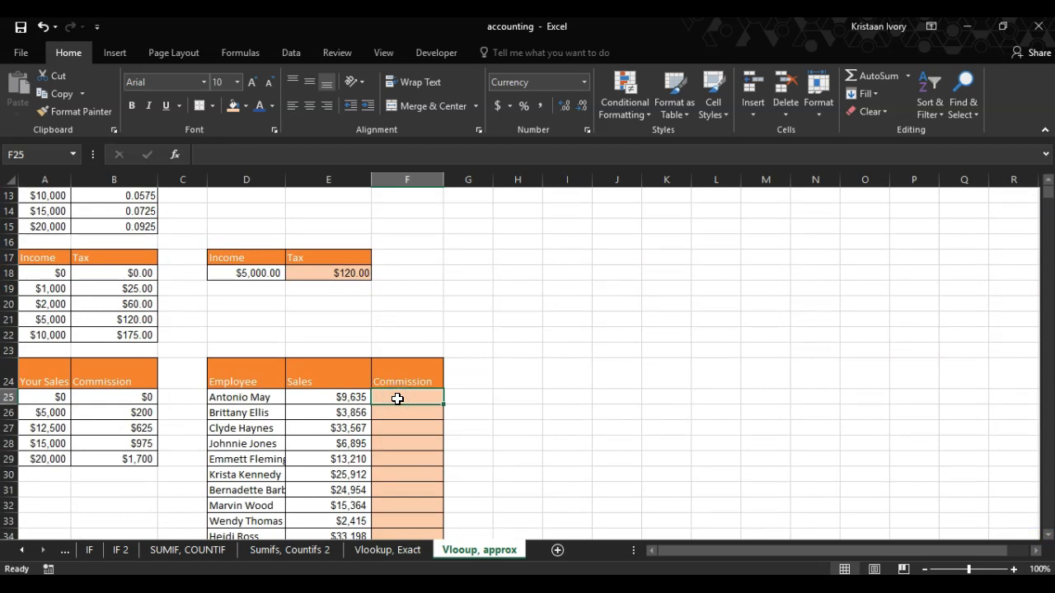
{"action": "type", "text": "=vl"}
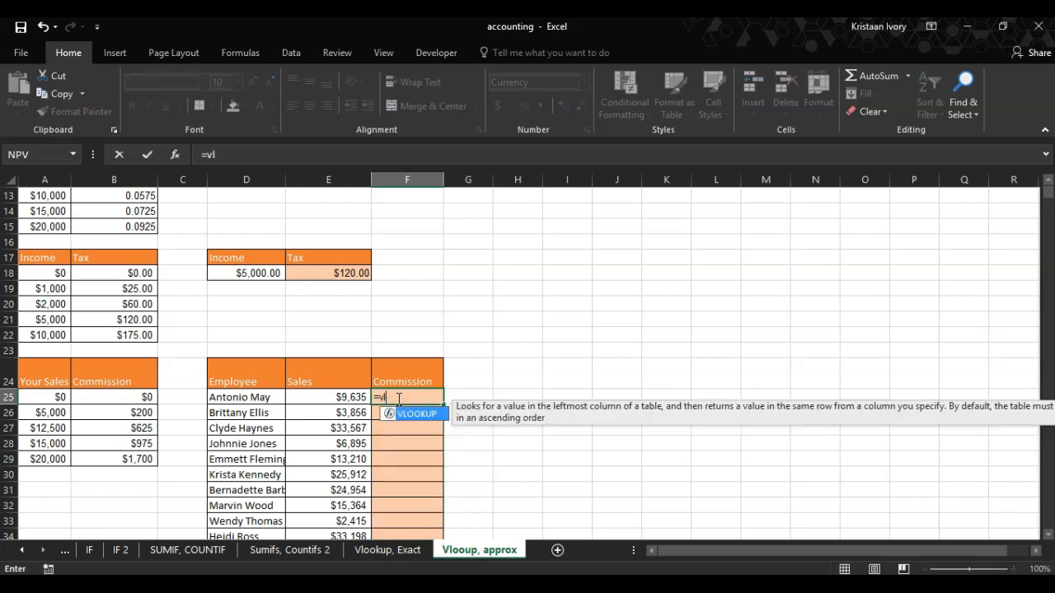
{"action": "key", "text": "Tab"}
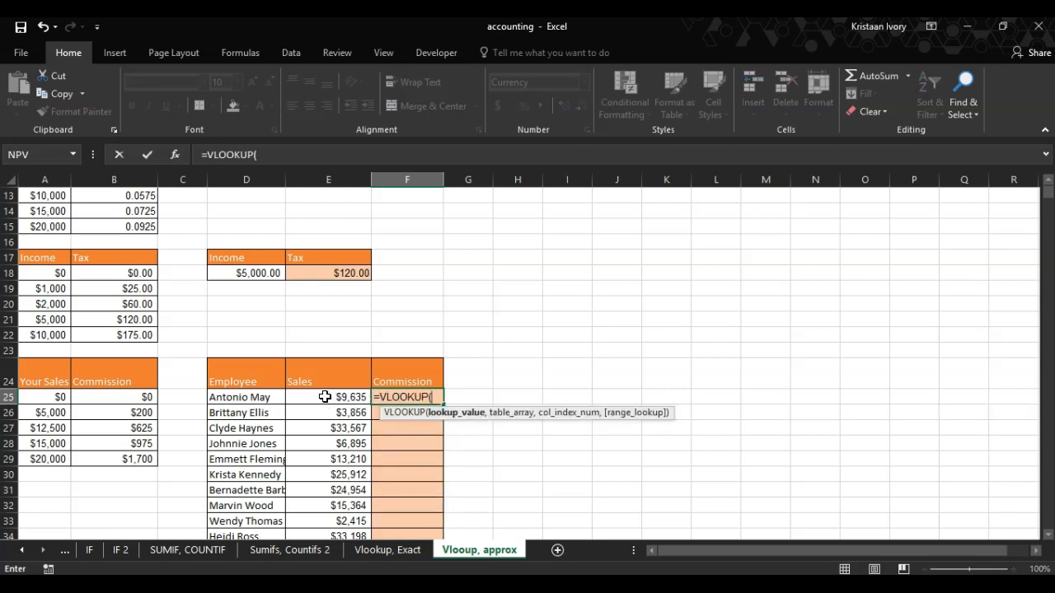
{"action": "left_click", "coordinate": [256, 398]}
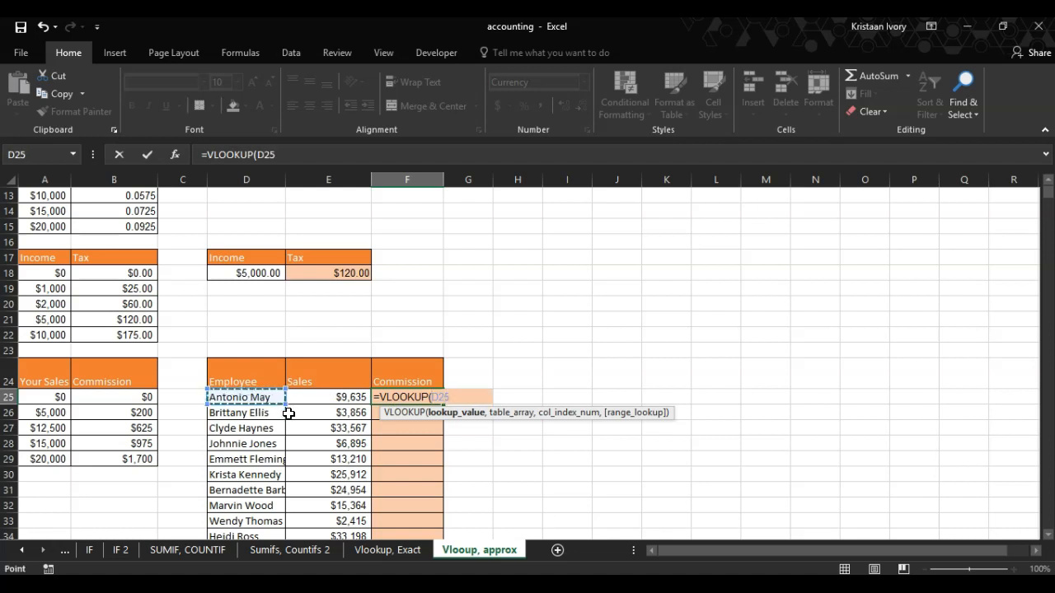
{"action": "type", "text": ","}
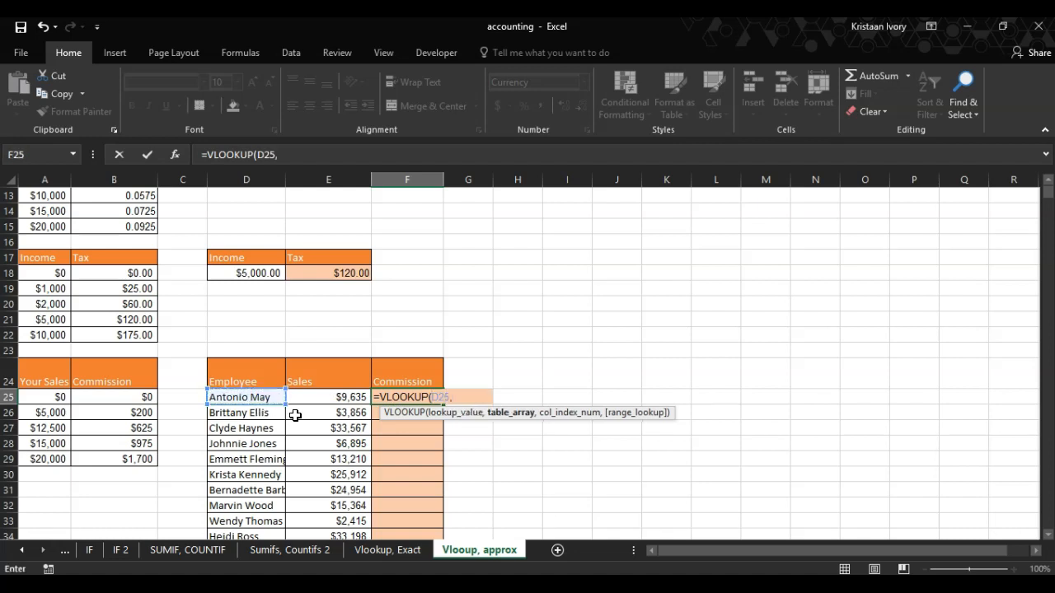
{"action": "left_click_drag", "start_coordinate": [52, 400], "coordinate": [115, 454]}
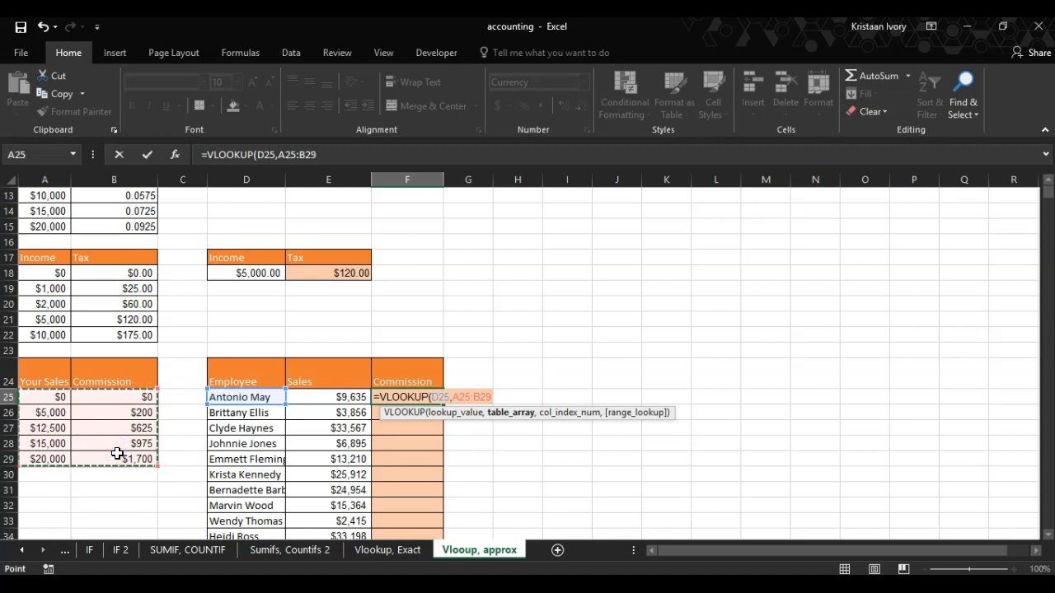
{"action": "key", "text": "F4"}
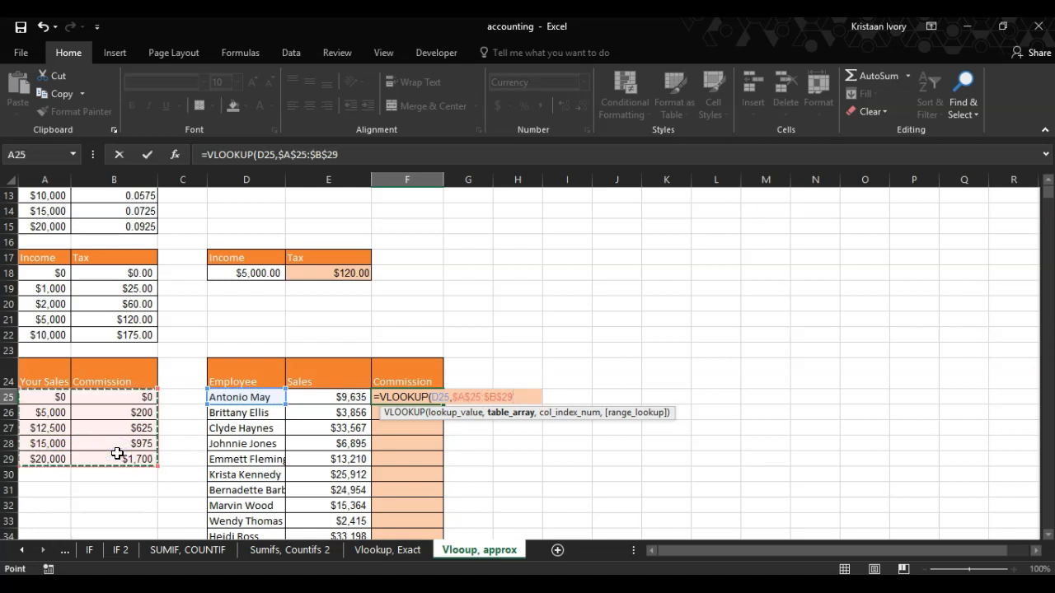
{"action": "type", "text": ","}
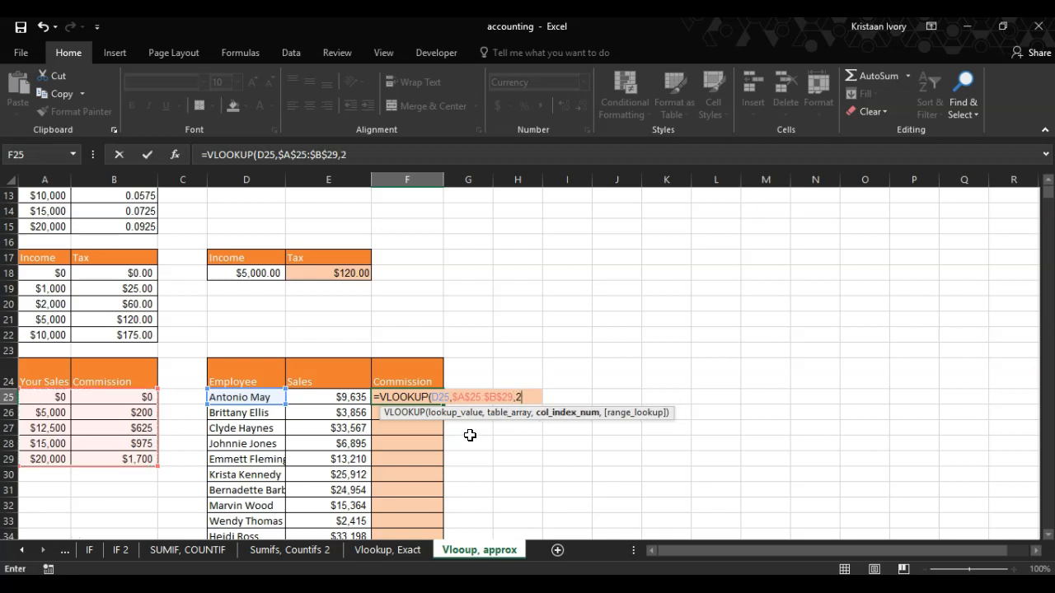
{"action": "type", "text": "2,"}
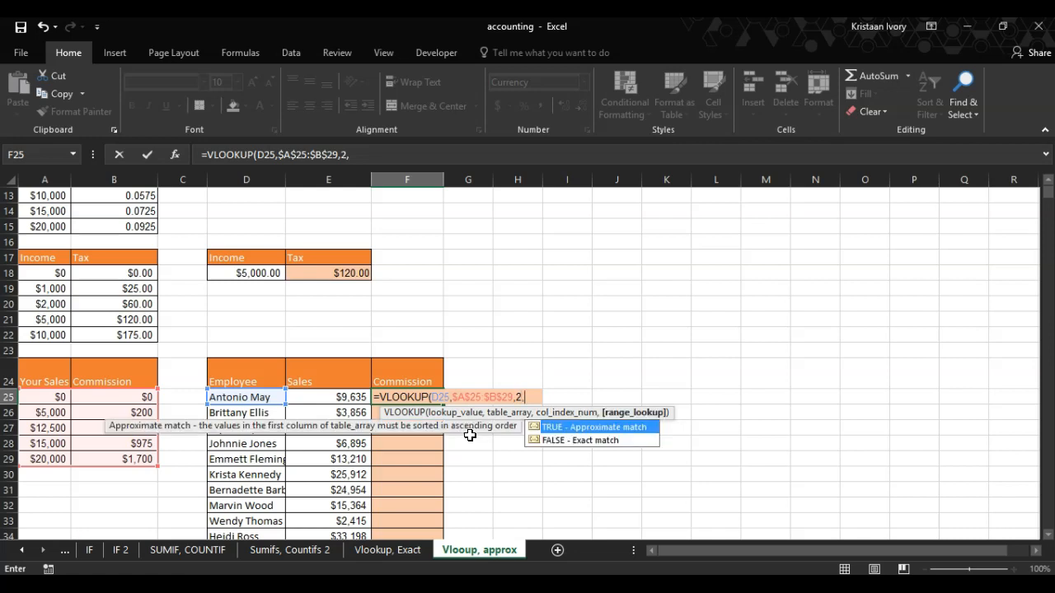
{"action": "type", "text": "1)"}
{"action": "key", "text": "Return"}
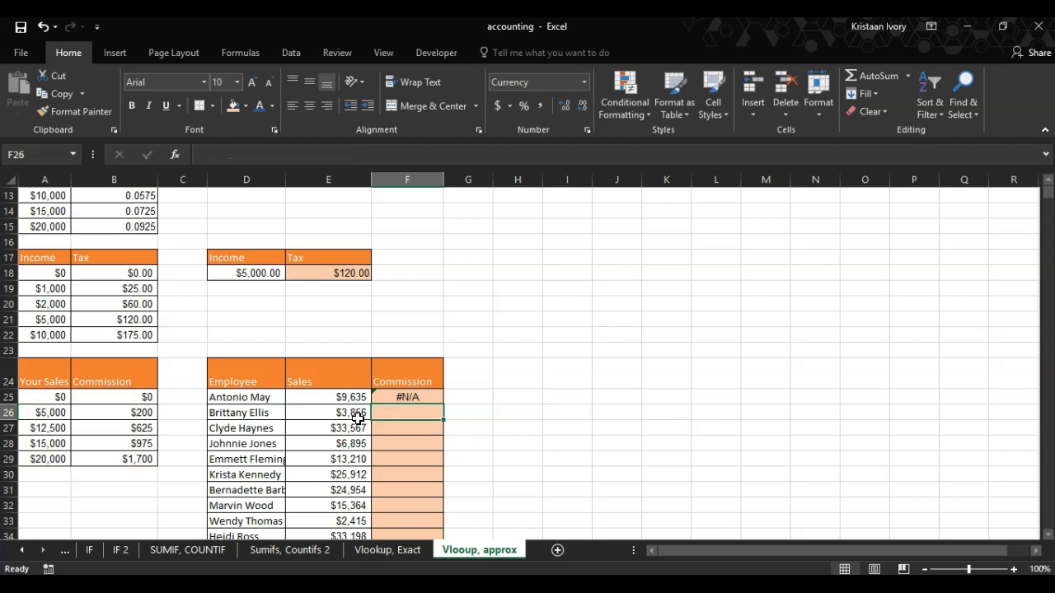
Change the lookup value in the F25 formula to the sales cell E25.
{"action": "double_click", "coordinate": [389, 396]}
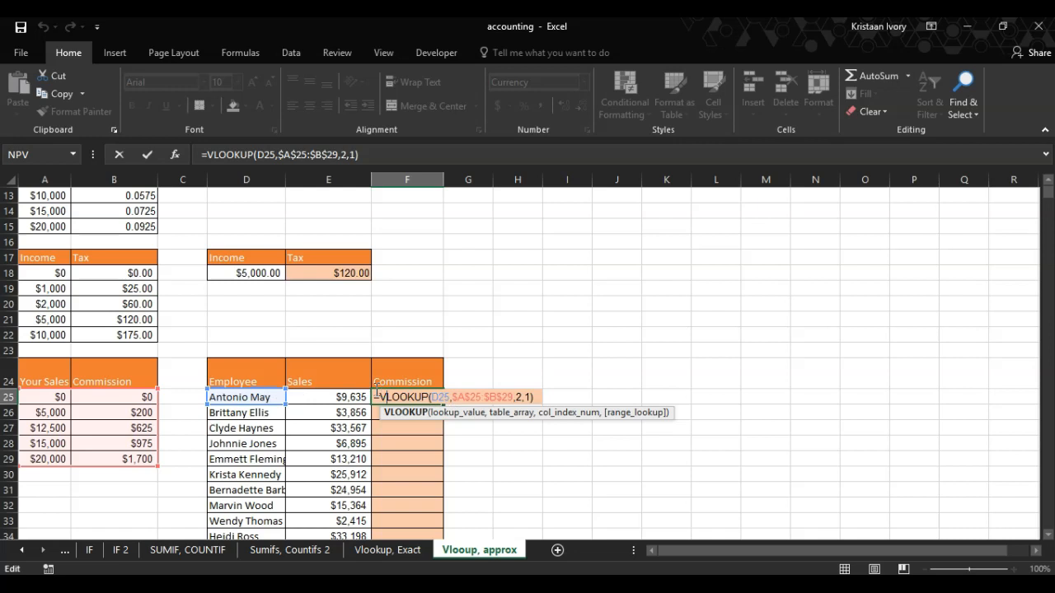
{"action": "left_click", "coordinate": [449, 414]}
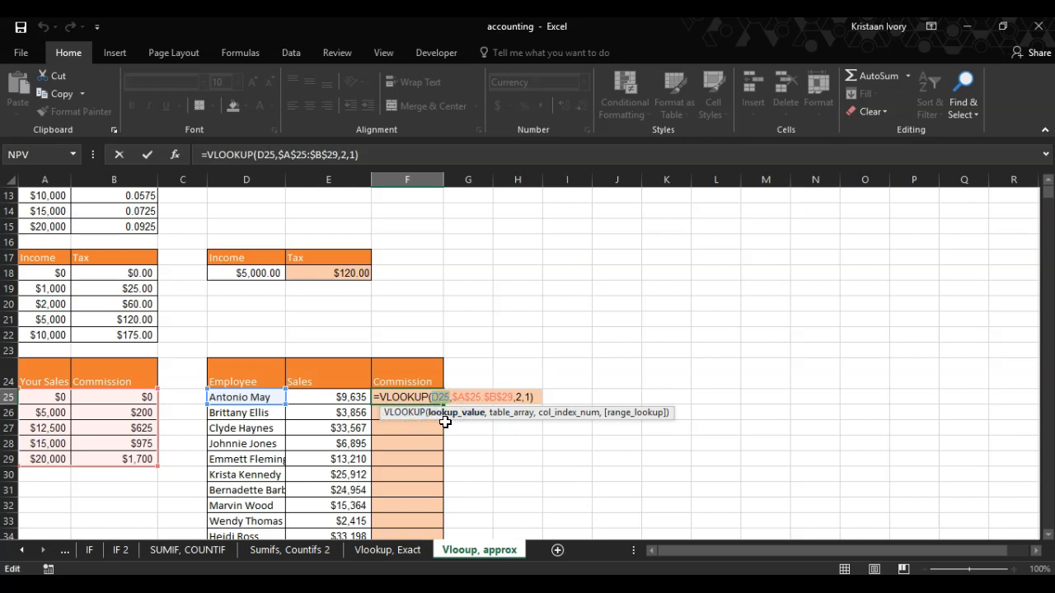
{"action": "left_click", "coordinate": [322, 399]}
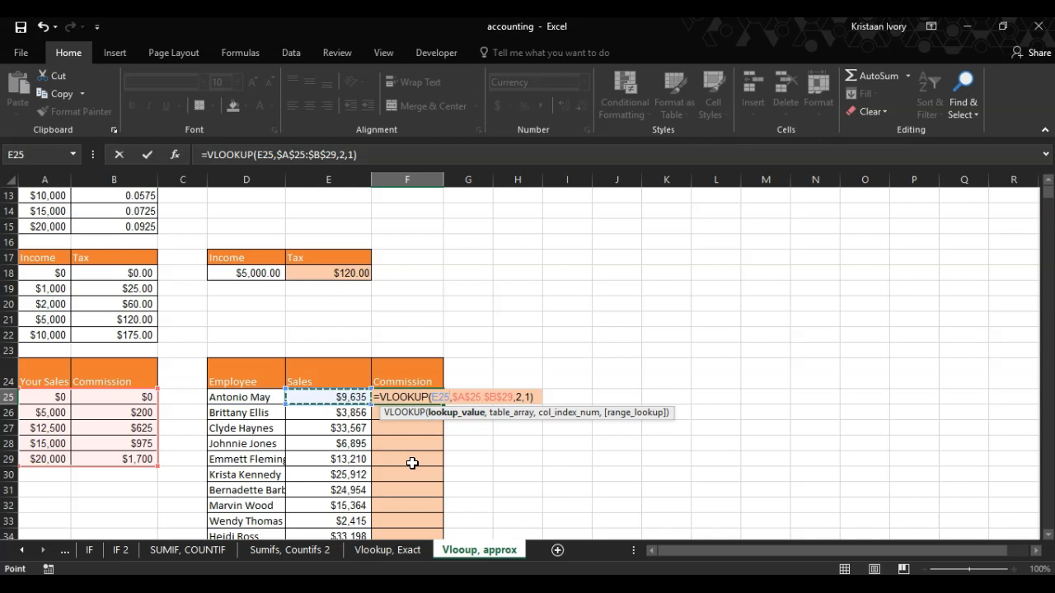
{"action": "key", "text": "Return"}
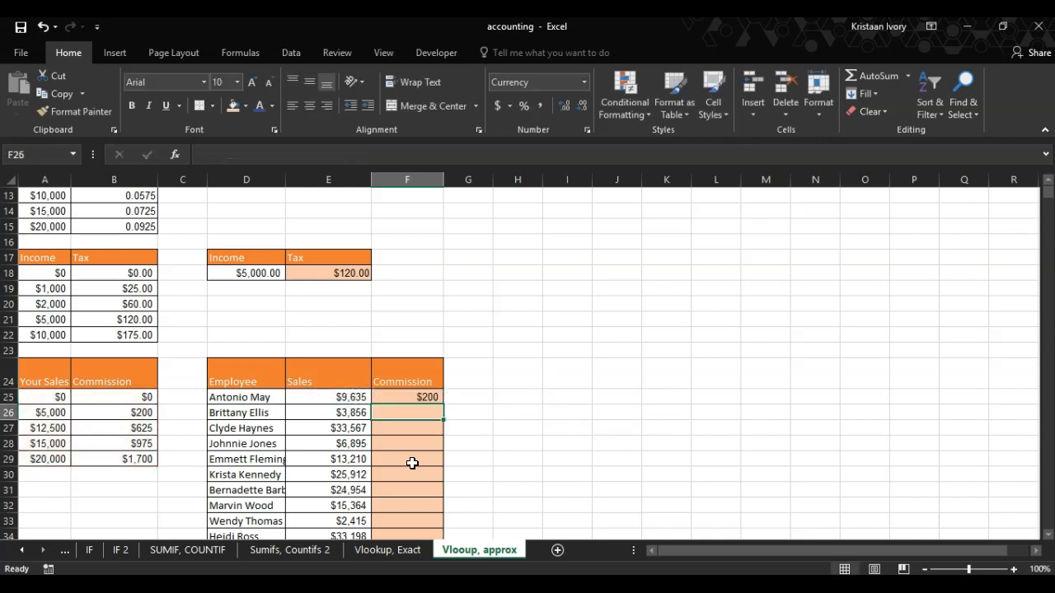
Fill the F25 commission formula down the column to the last employee in row 100.
{"action": "left_click", "coordinate": [419, 397]}
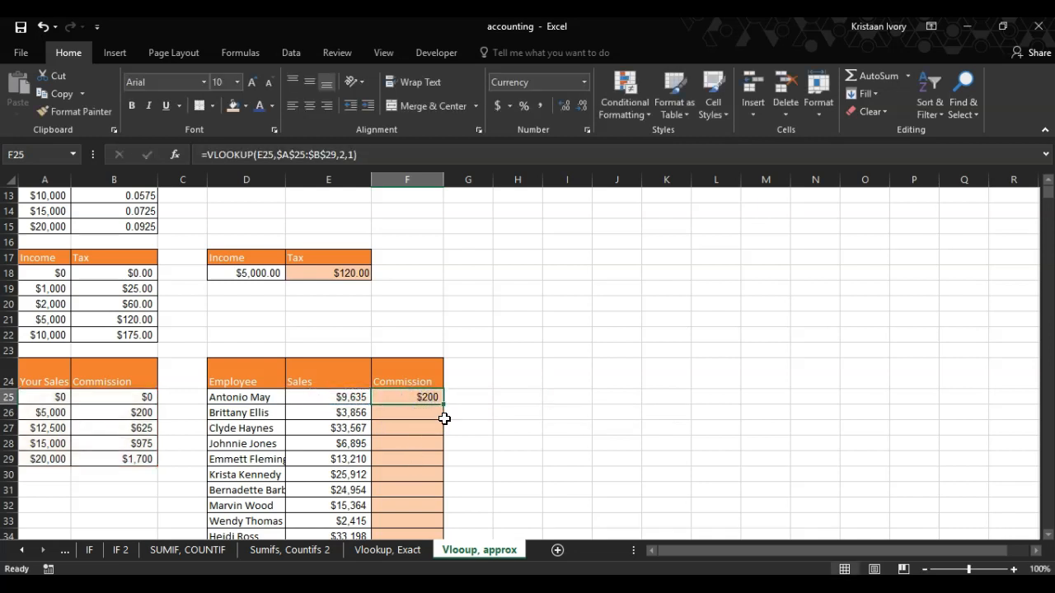
{"action": "left_click_drag", "start_coordinate": [445, 419], "coordinate": [444, 418]}
{"action": "left_click_drag", "start_coordinate": [444, 421], "coordinate": [444, 422]}
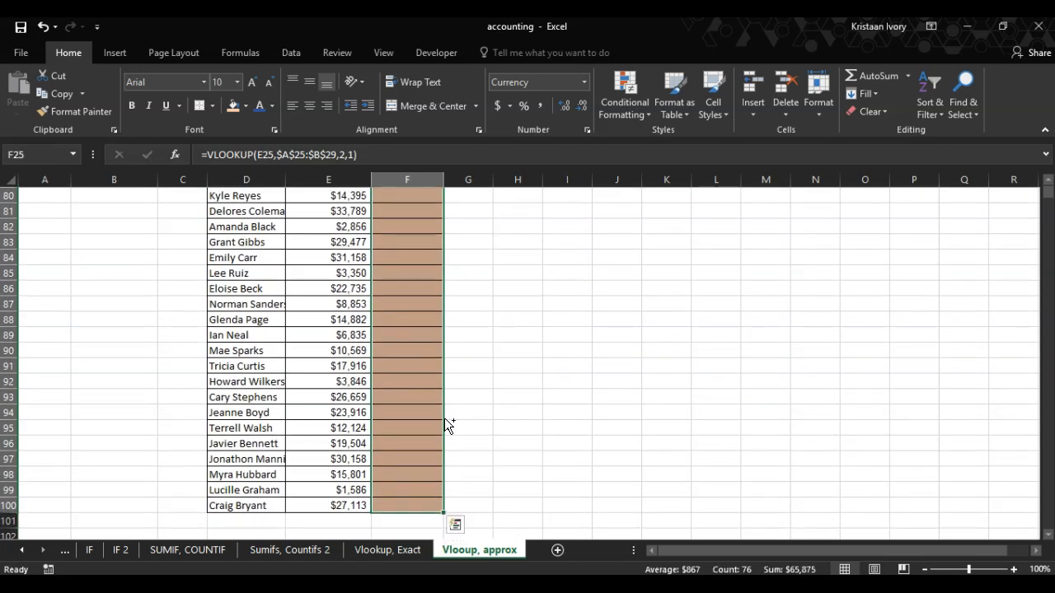
Inspect the copied formula in F100 and check its lookup cell and locked table range against the commission table.
{"action": "left_click", "coordinate": [422, 506]}
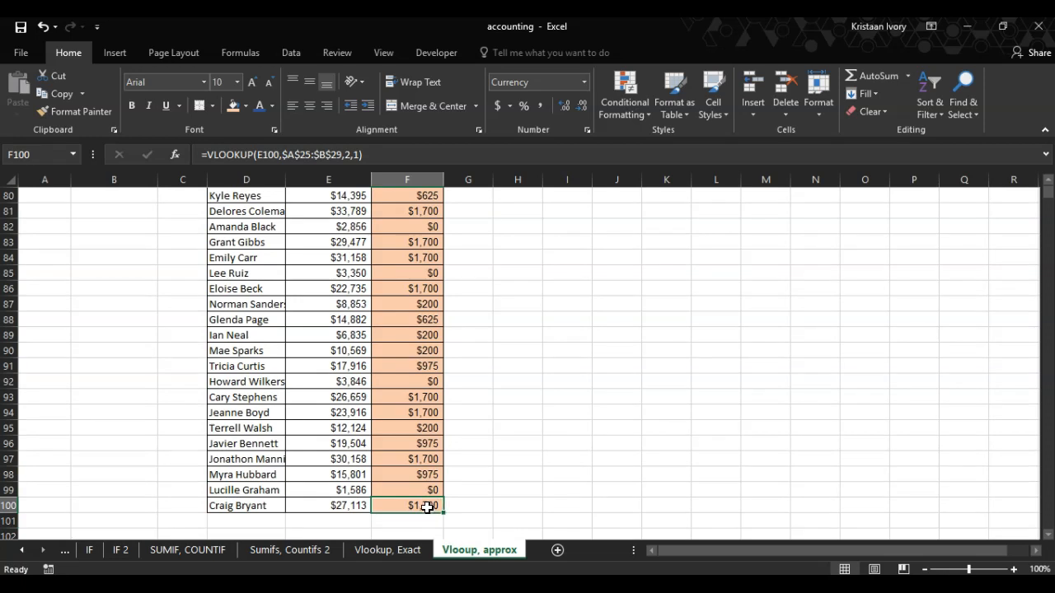
{"action": "double_click", "coordinate": [427, 505]}
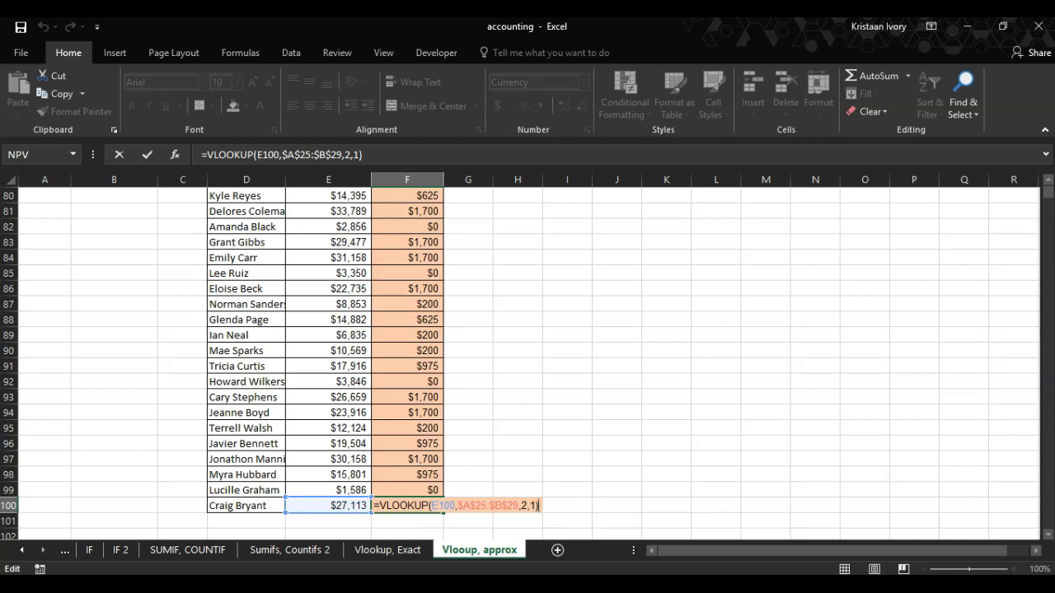
{"action": "scroll", "coordinate": [1048, 181], "scroll_direction": "up", "scroll_amount": 8}
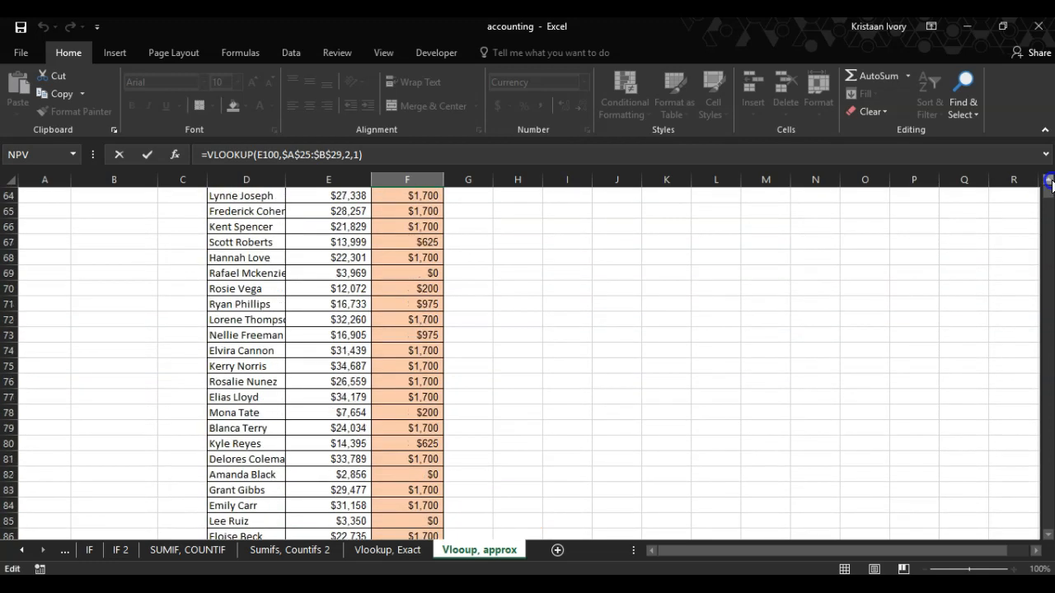
{"action": "scroll", "coordinate": [1048, 181], "scroll_direction": "up", "scroll_amount": 11}
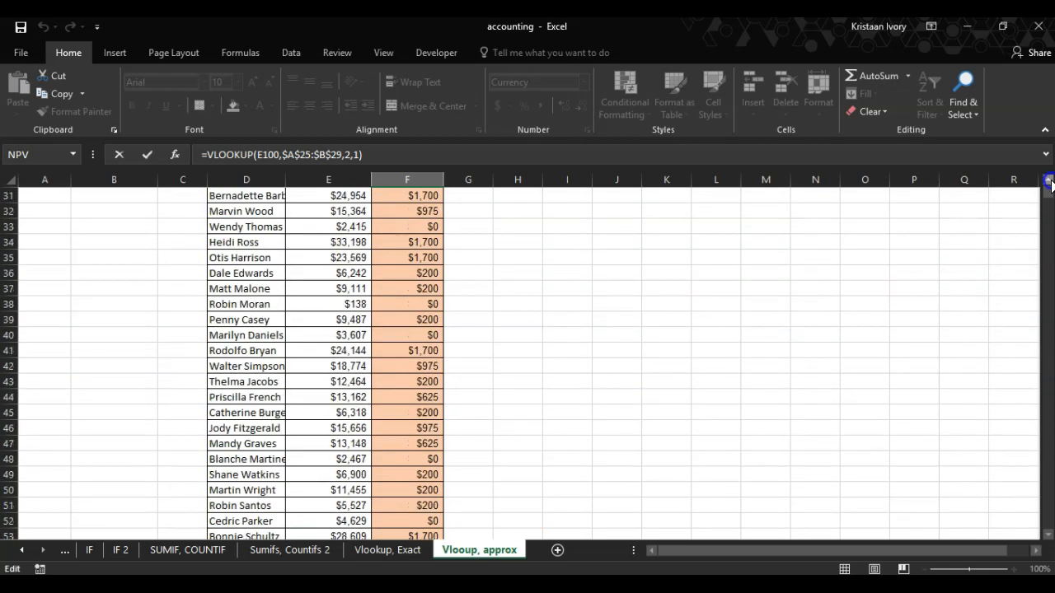
{"action": "scroll", "coordinate": [1048, 181], "scroll_direction": "up", "scroll_amount": 2}
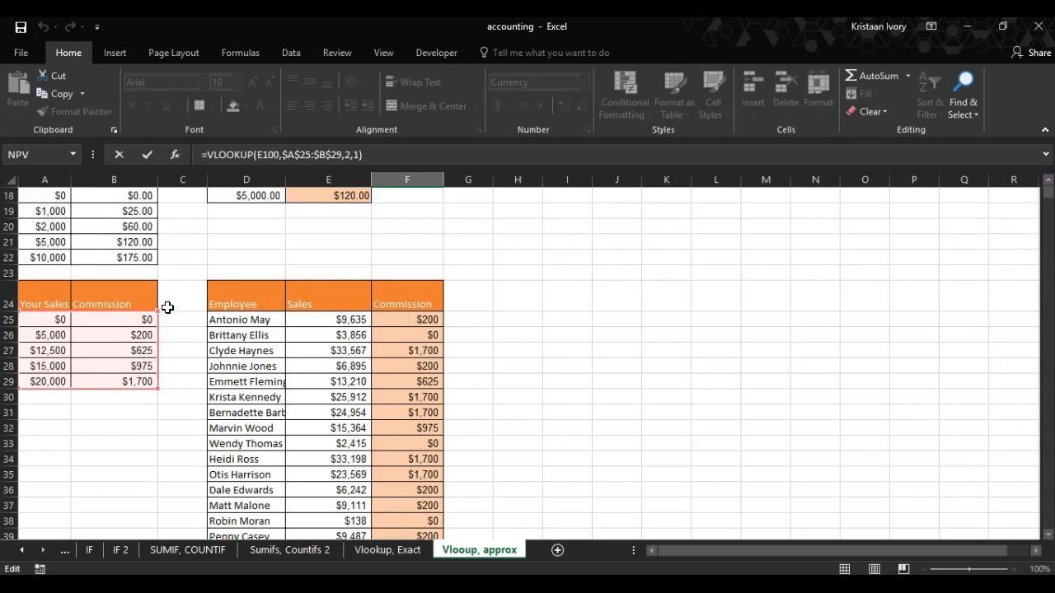
{"action": "key", "text": "Return"}
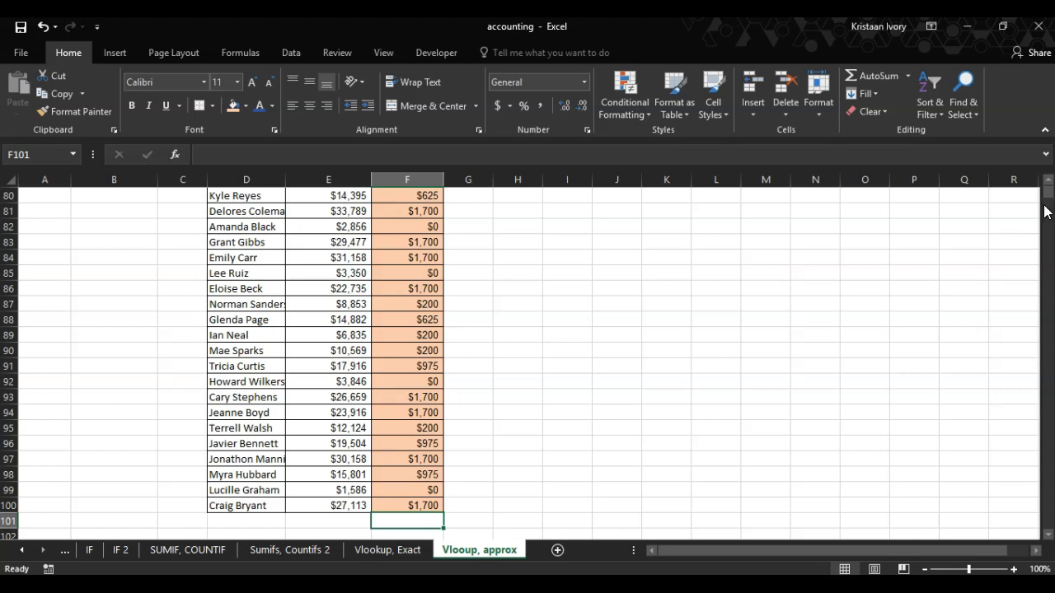
{"action": "left_click_drag", "start_coordinate": [1048, 183], "coordinate": [1048, 183]}
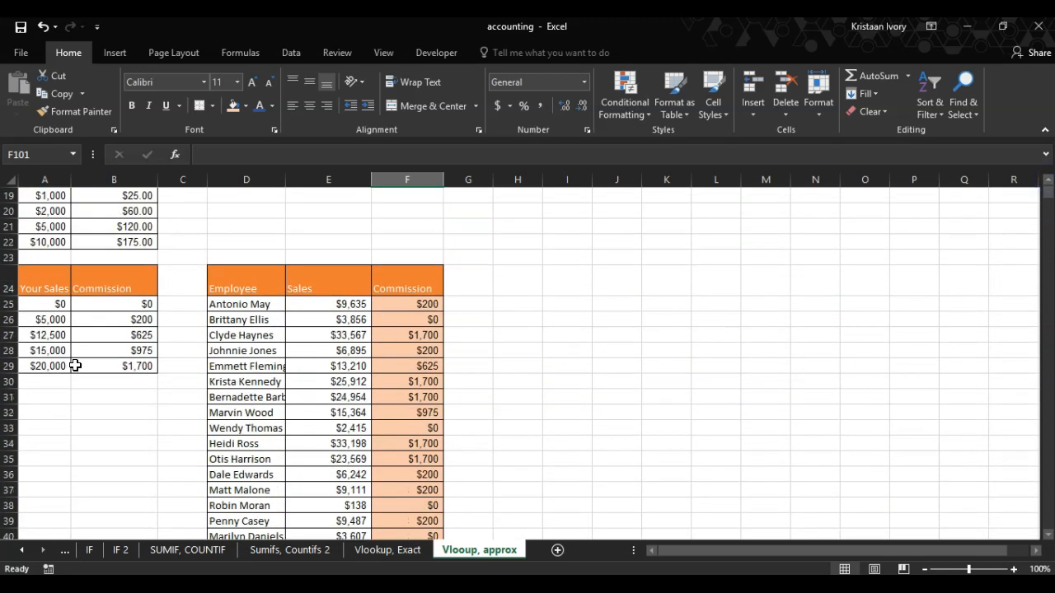